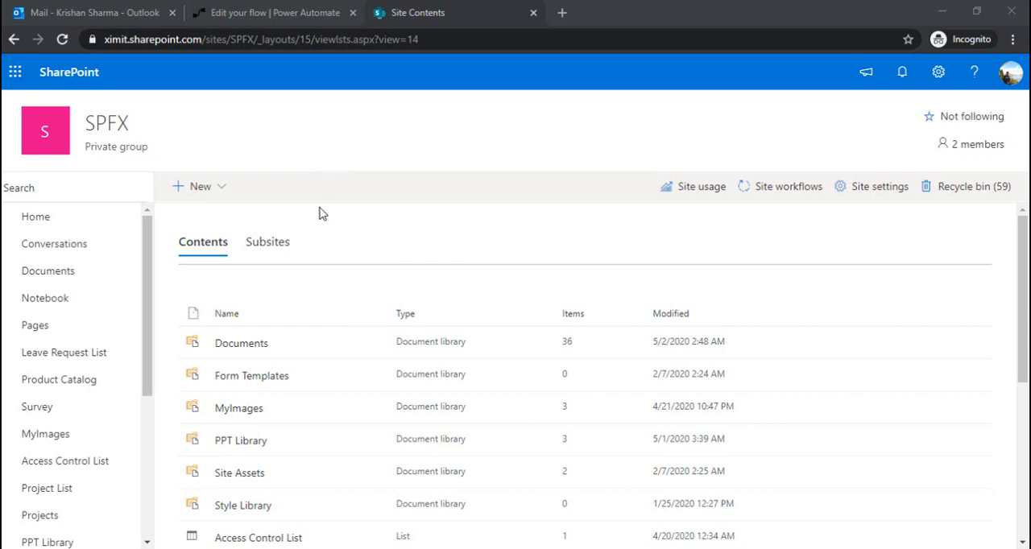
Step: Add a Calendar app named MySharePointEvent to the SPFX site
left_click(220, 193)
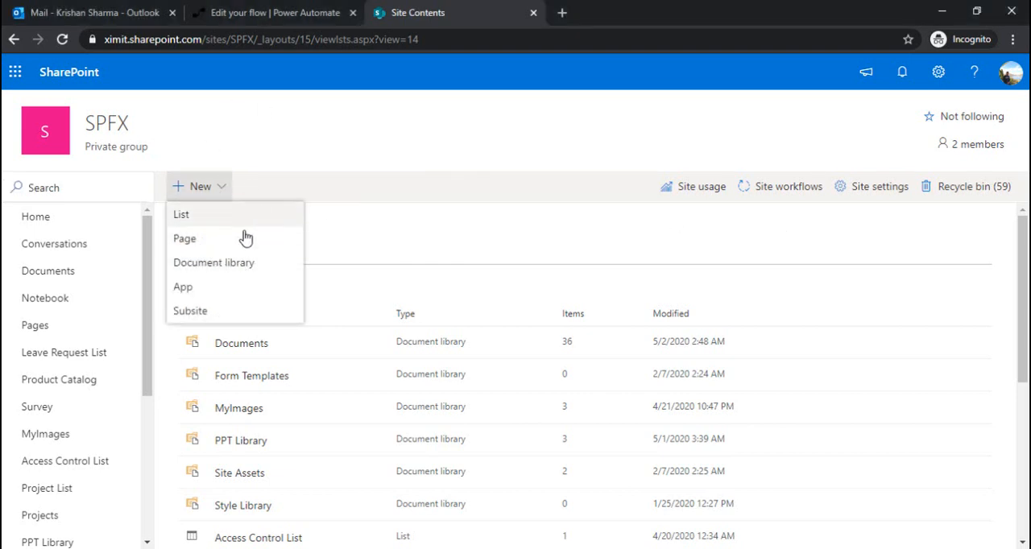
left_click(231, 297)
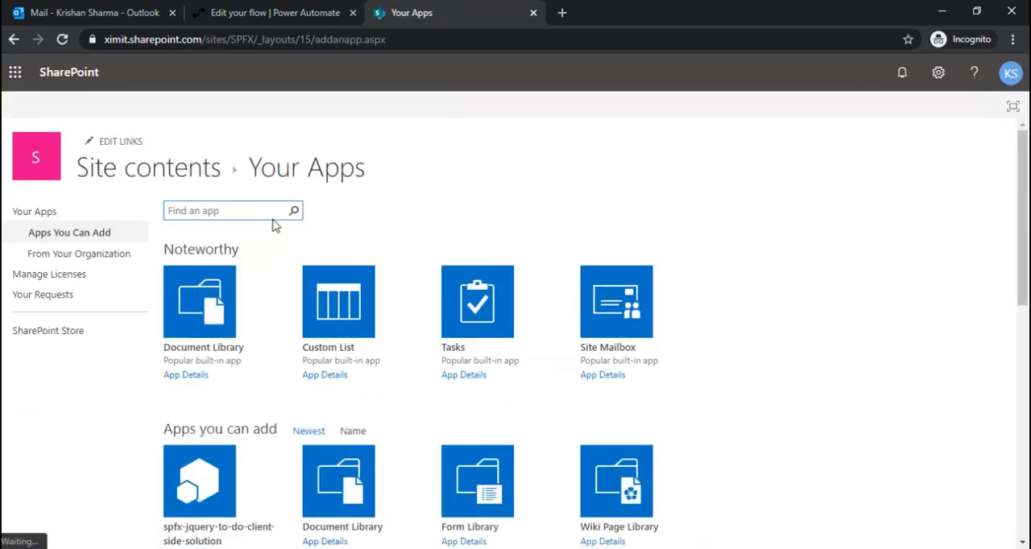
left_click(261, 202)
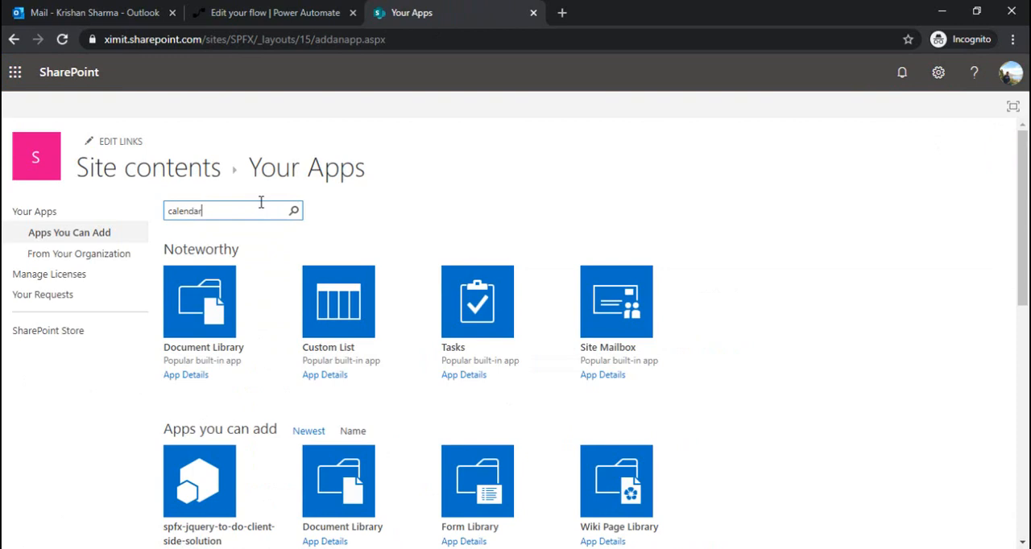
left_click(295, 212)
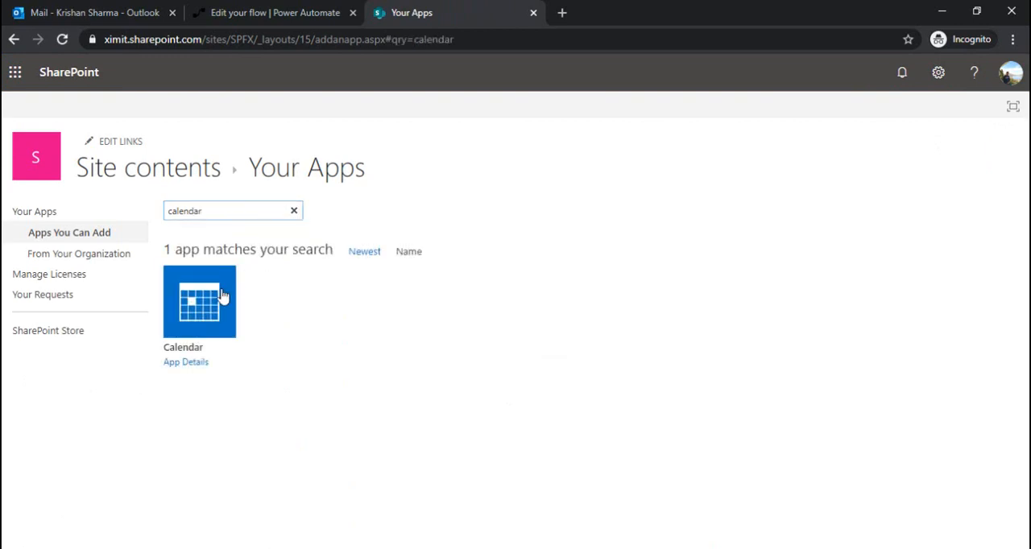
left_click(207, 320)
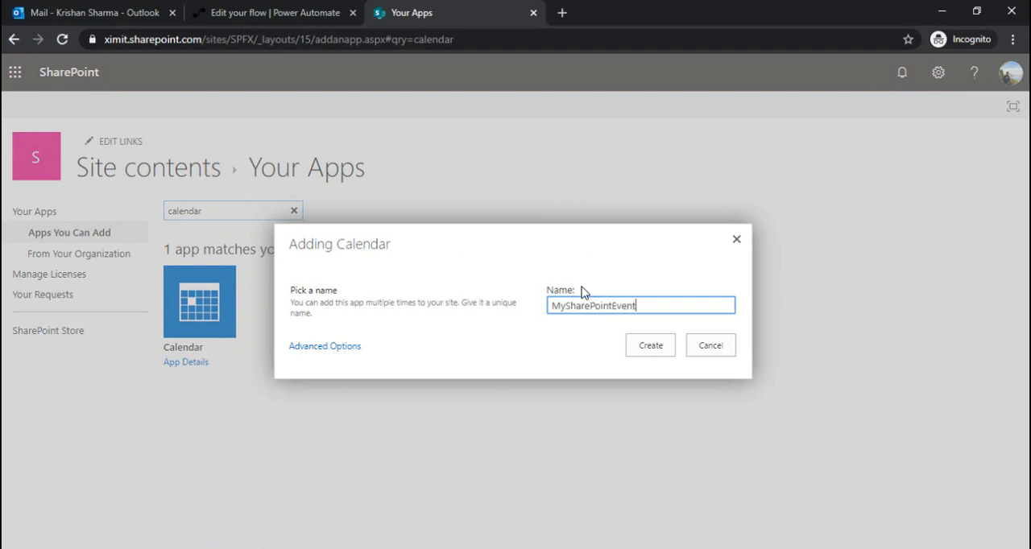
left_click(641, 354)
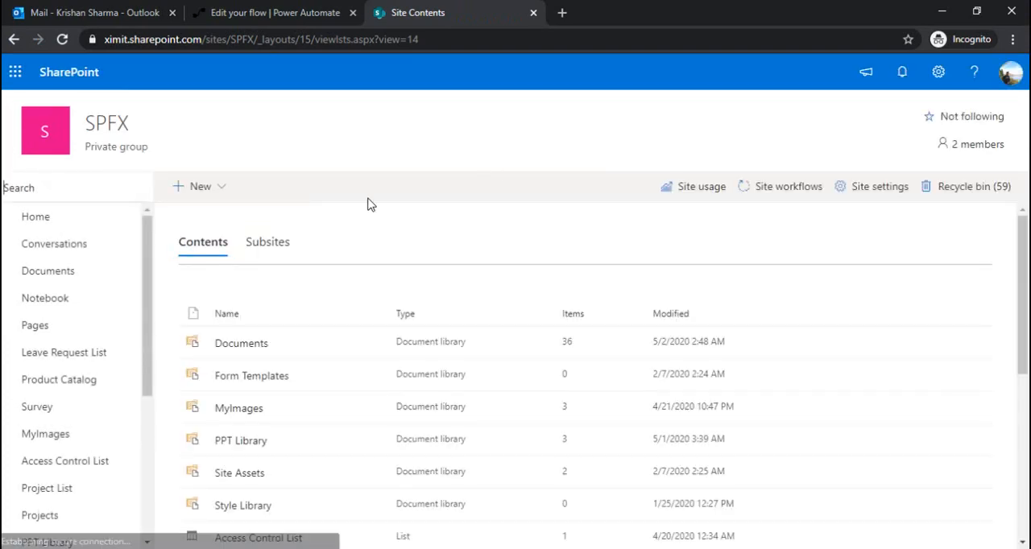
Step: Open the MySharePointEvent calendar from the site contents and compare it with the Outlook inbox
left_click_drag(1025, 297, 1028, 471)
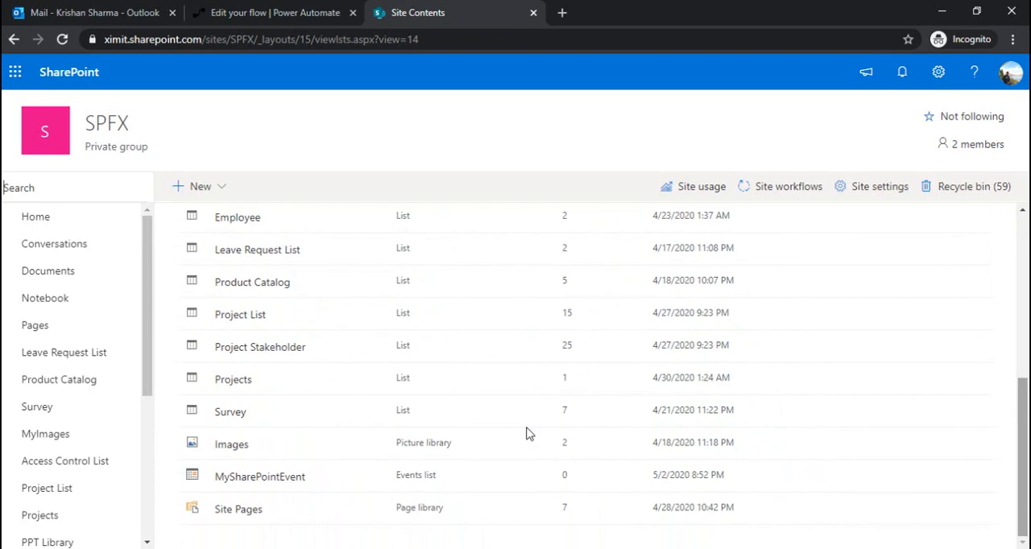
left_click(247, 481)
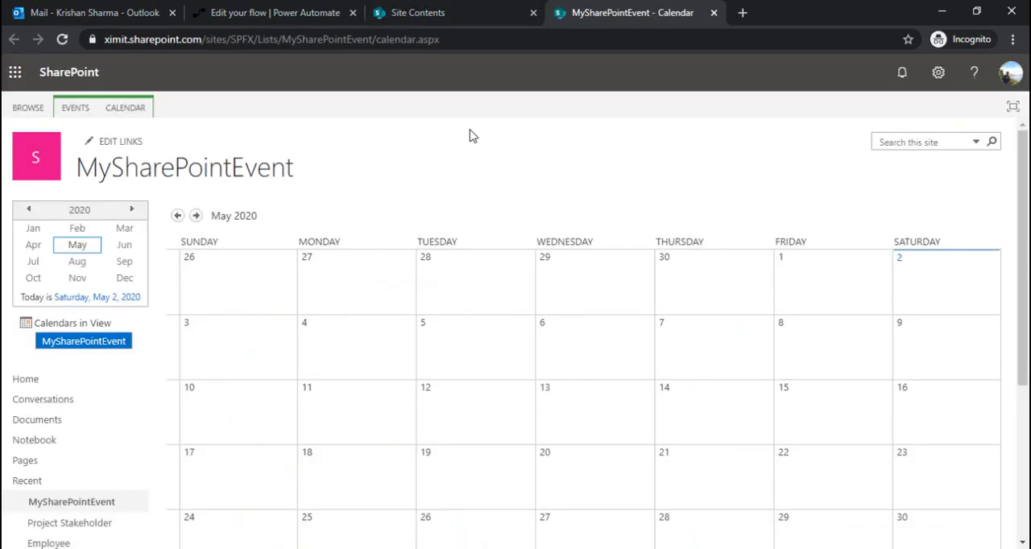
left_click(100, 10)
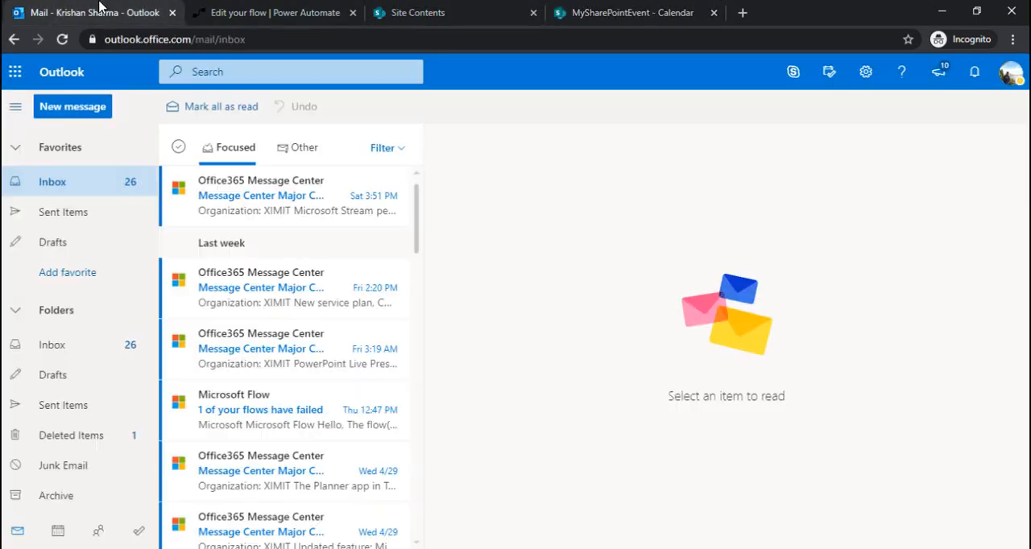
left_click(592, 12)
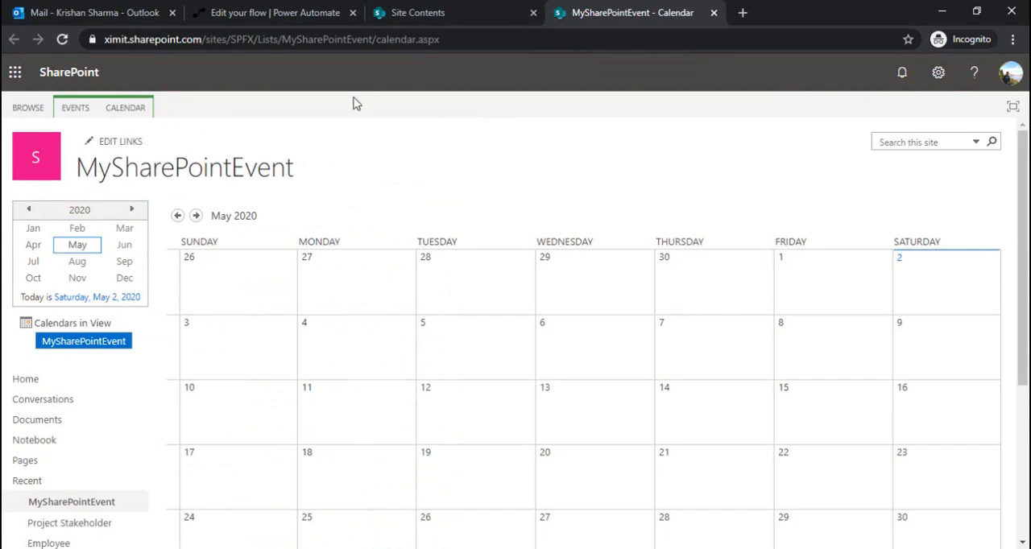
Step: Switch to Power Automate and start an instant flow from blank, entering the name SendMeetingInvites and skipping the trigger choice
left_click(265, 14)
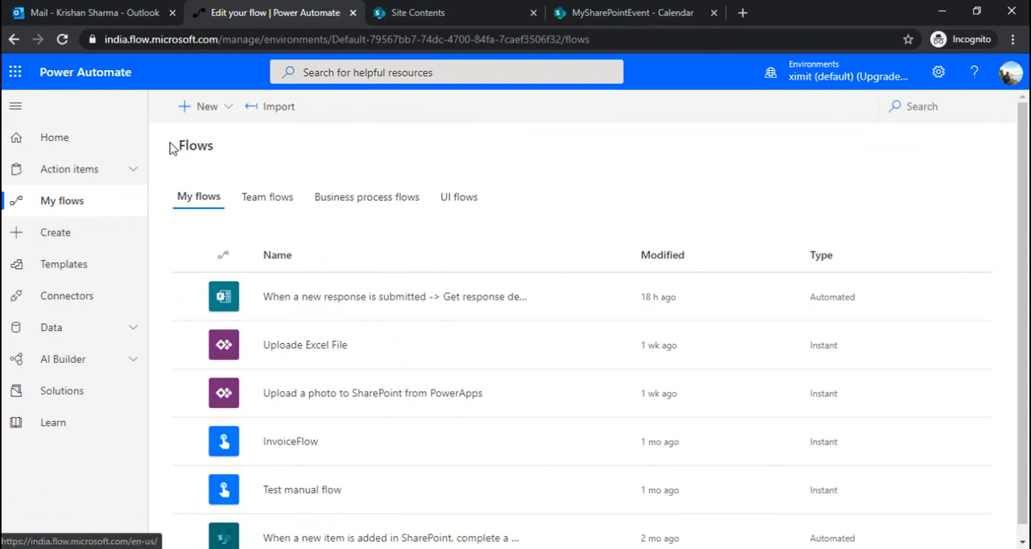
left_click(208, 110)
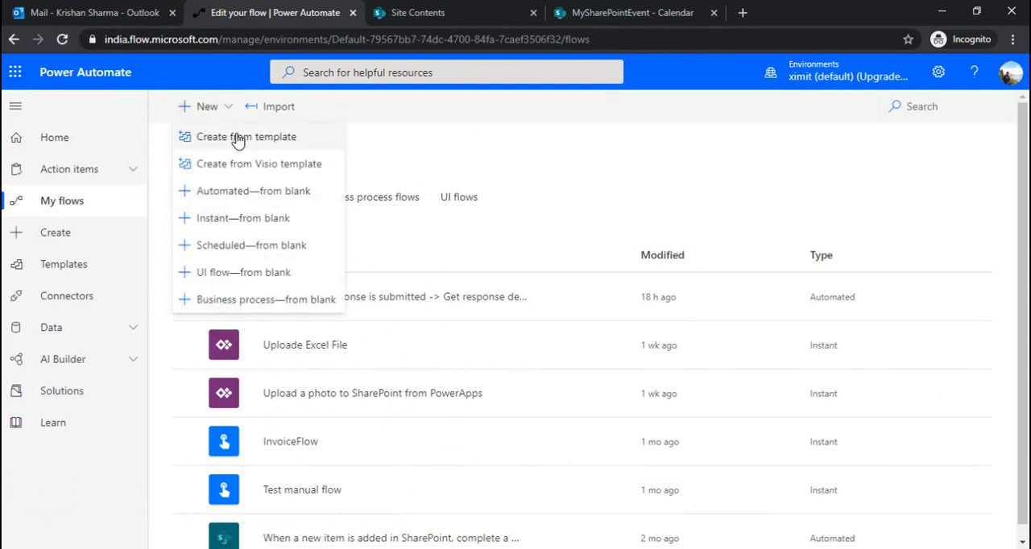
left_click(244, 220)
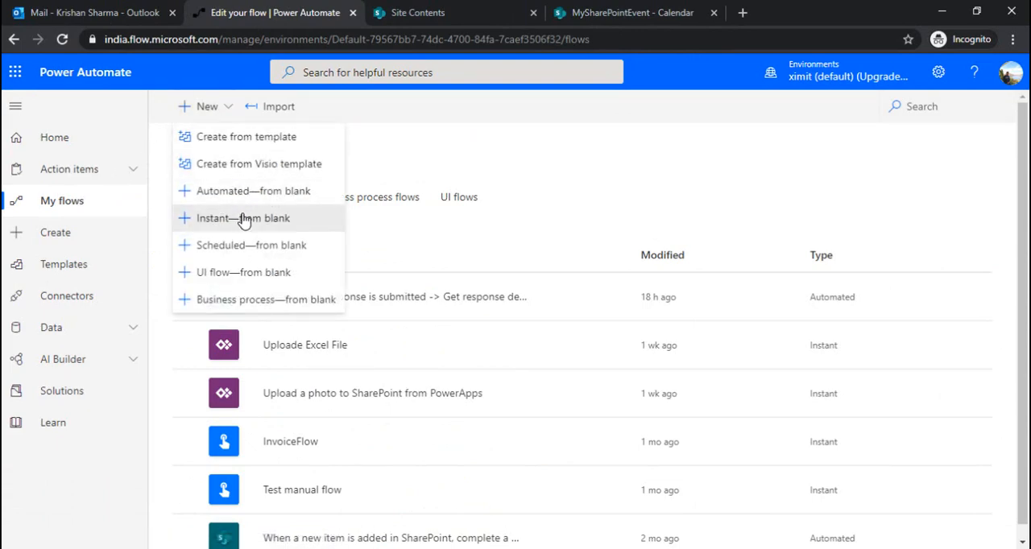
left_click(672, 165)
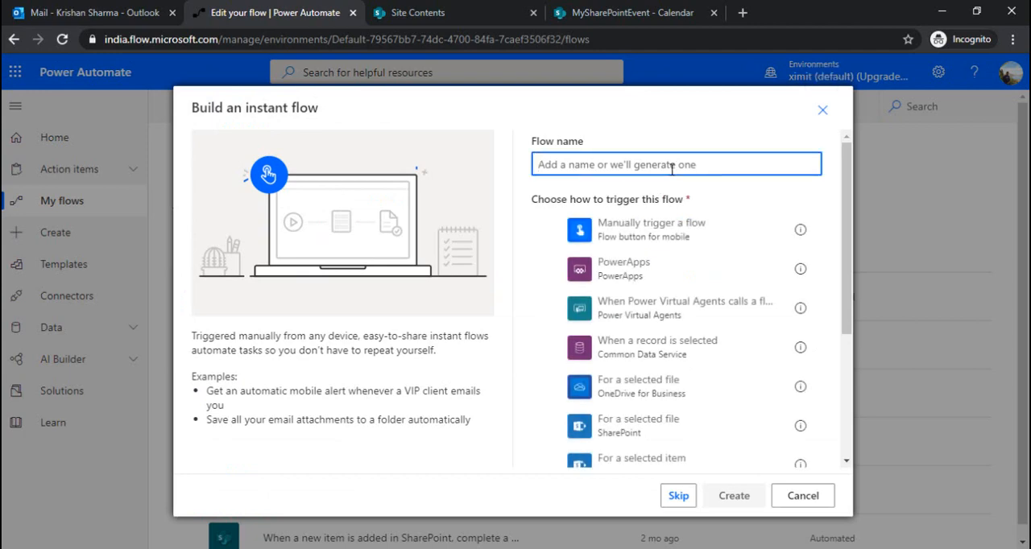
type("SendMeetingInvites")
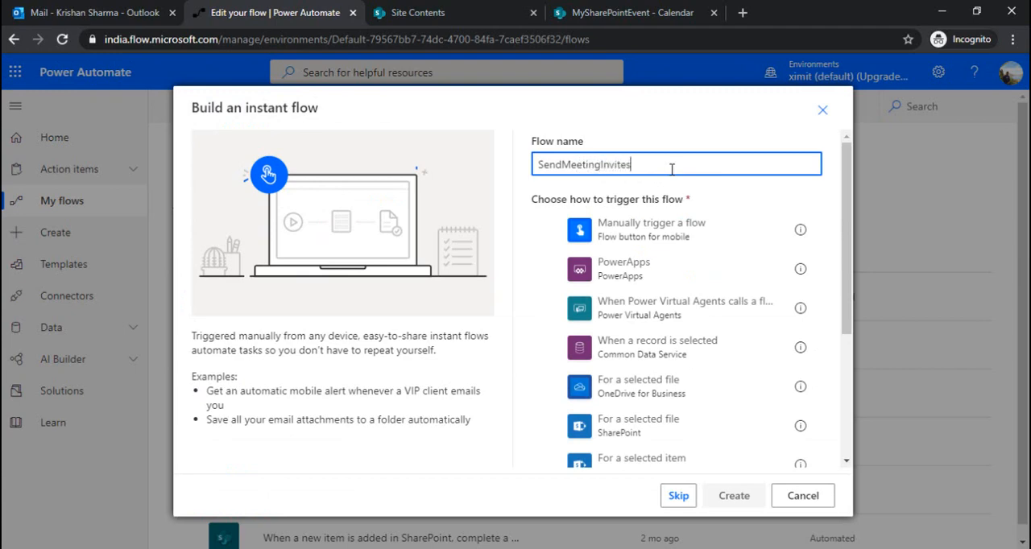
left_click(677, 496)
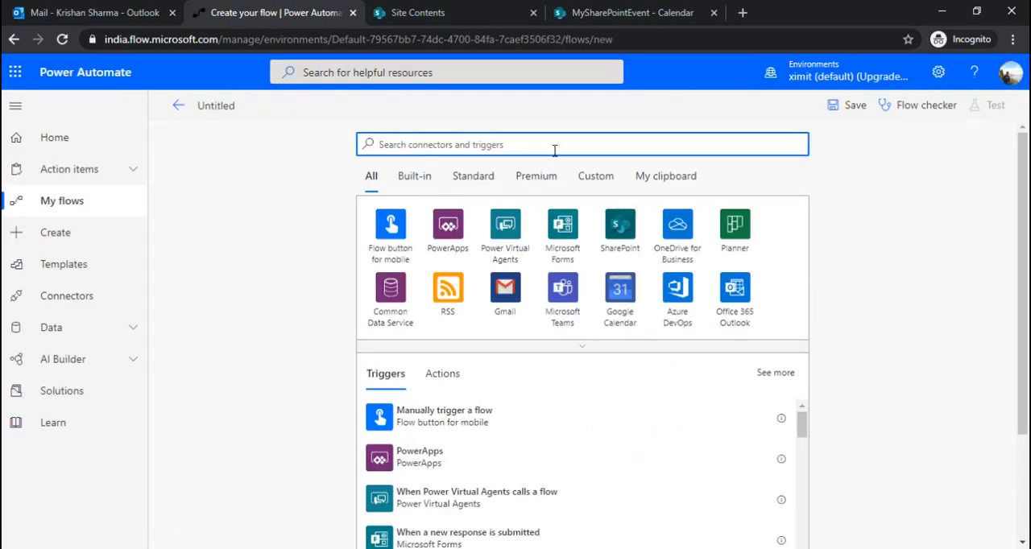
Step: Find the SharePoint trigger "When an item is created" and add it to the flow
type("When ")
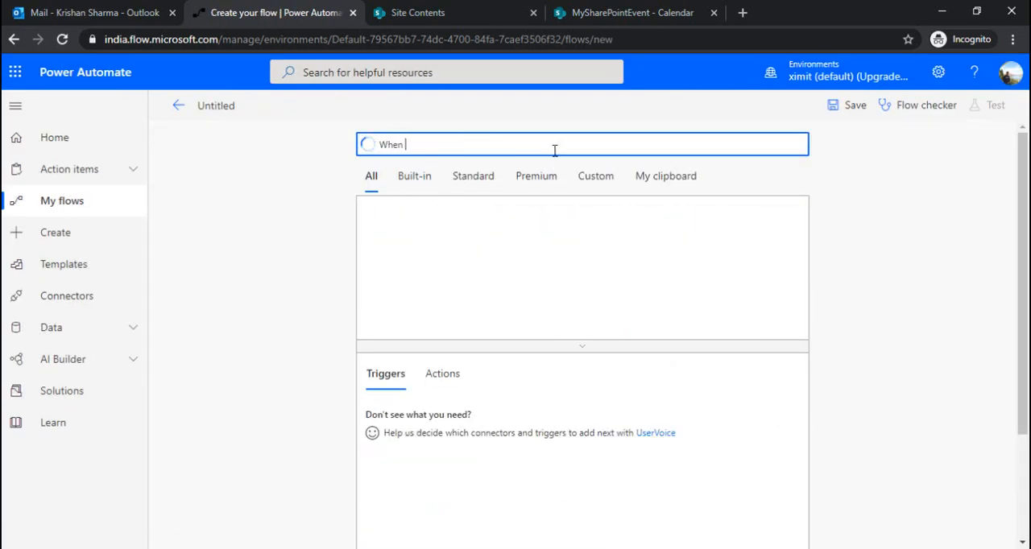
type("item")
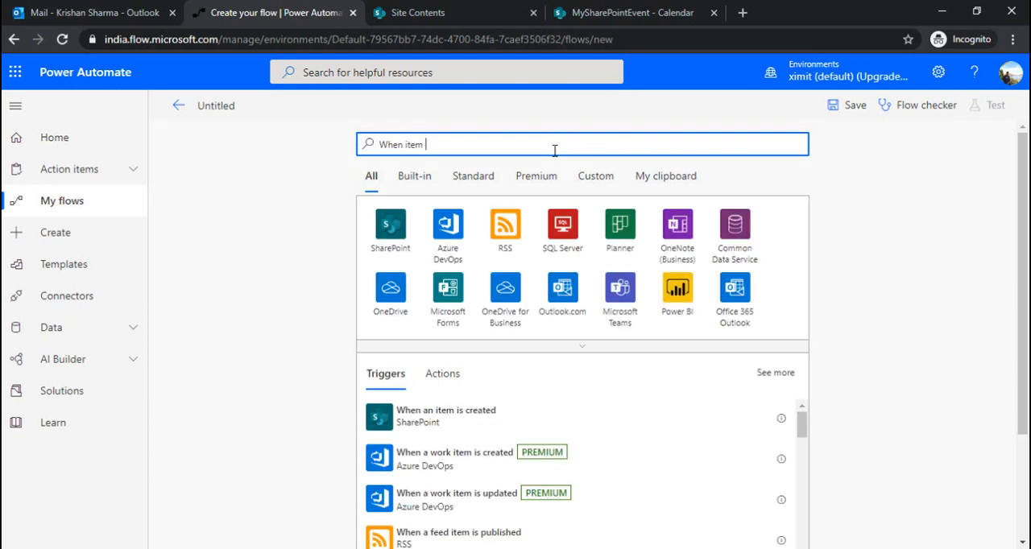
left_click(472, 420)
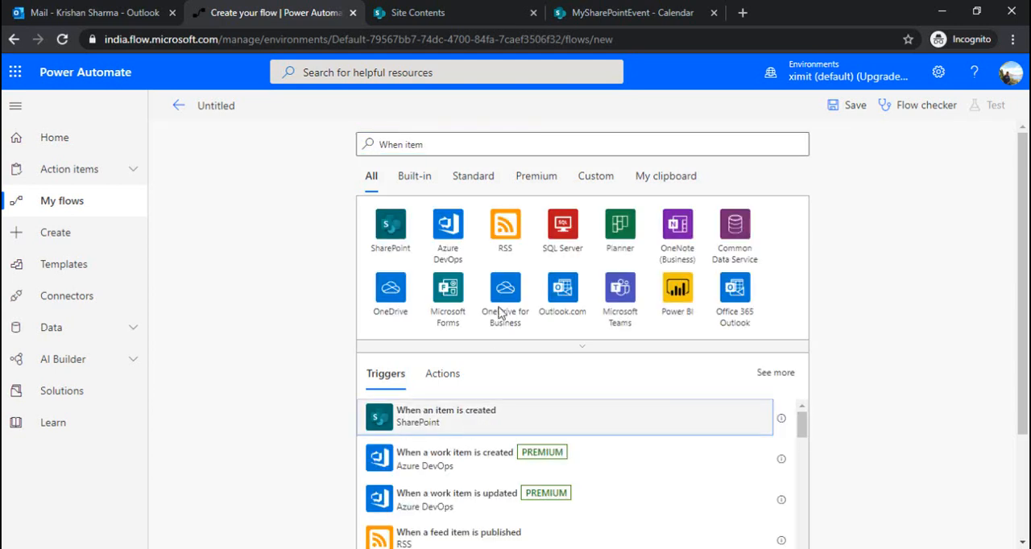
Step: Set the trigger's site address to the SPFX site and its list name to the custom value MySharePointEvent
left_click(775, 185)
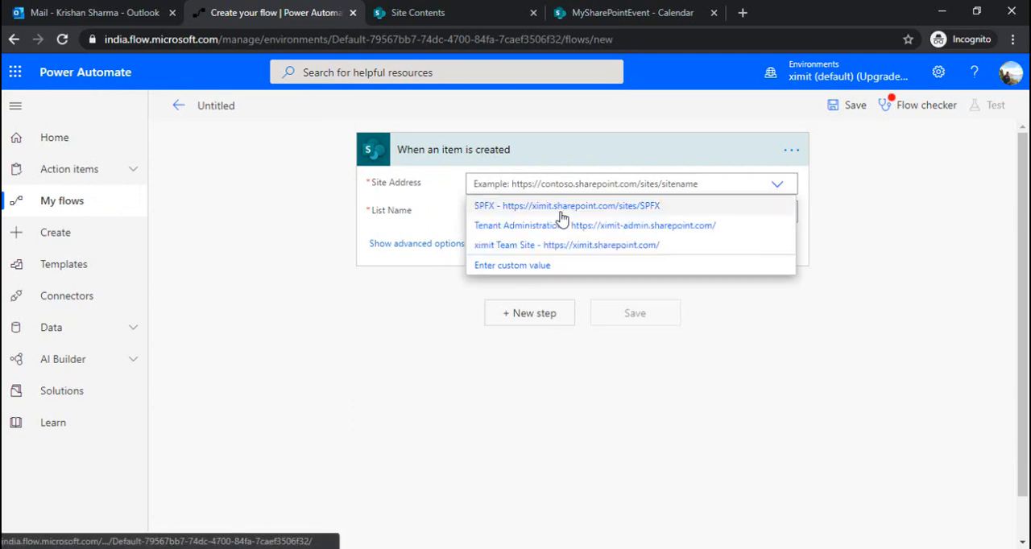
left_click(570, 206)
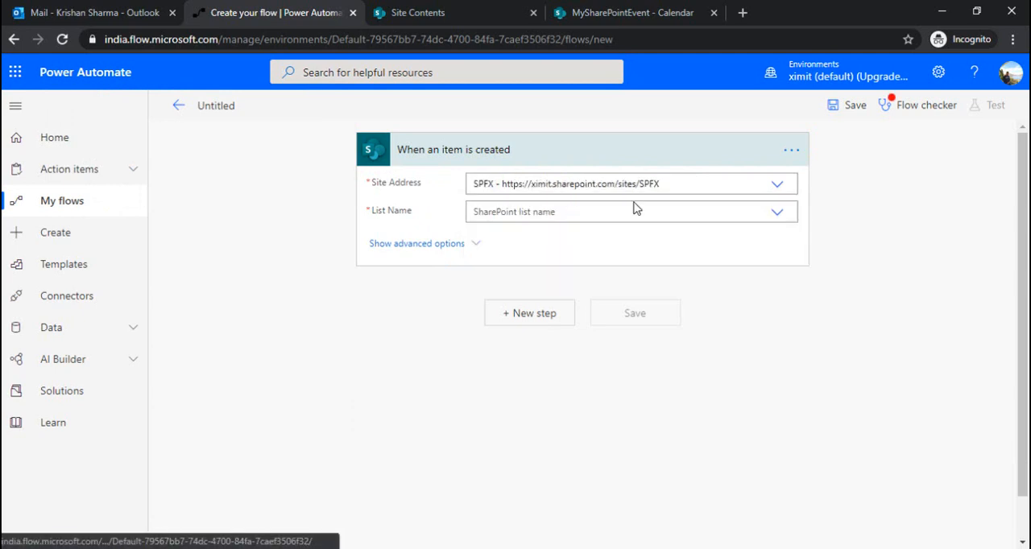
left_click(777, 215)
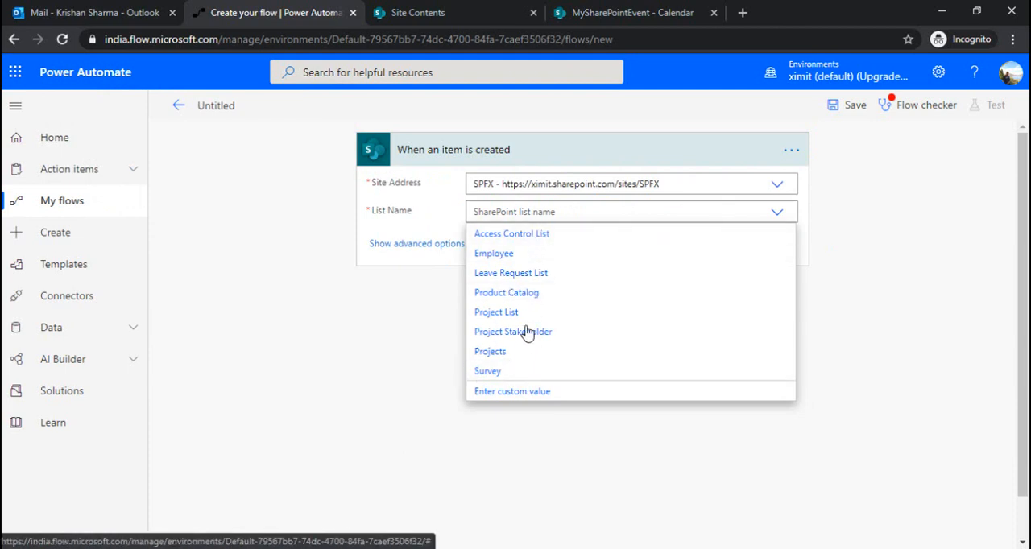
left_click(514, 391)
type("MySharePointEvent")
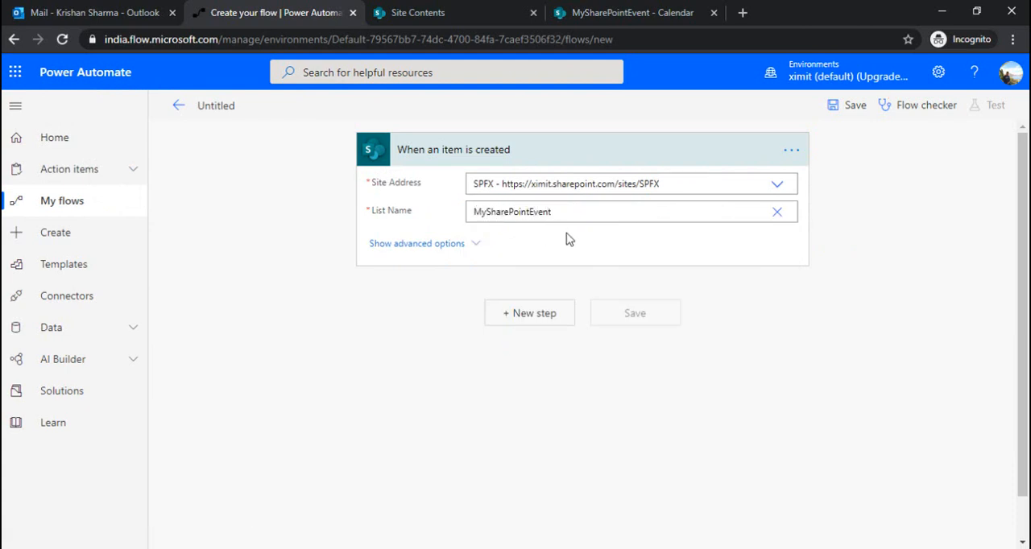
Step: Show the trigger's advanced options and review the choices for Limit Columns by View
left_click(433, 245)
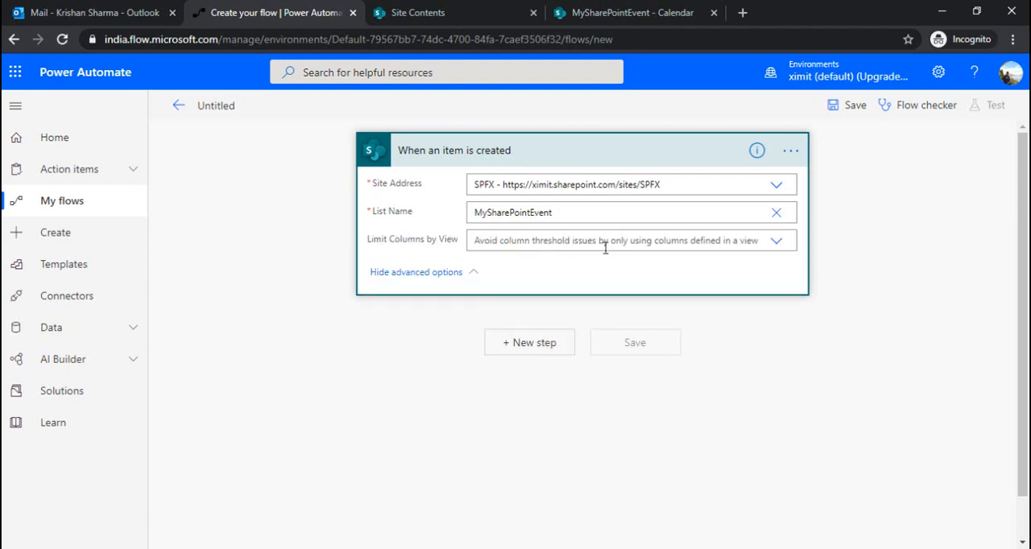
left_click(777, 243)
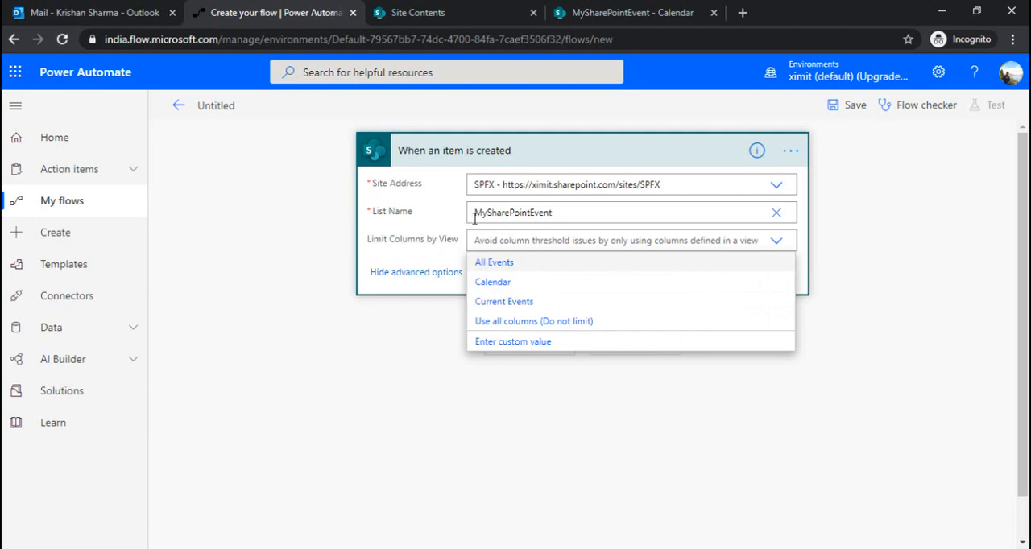
left_click(419, 252)
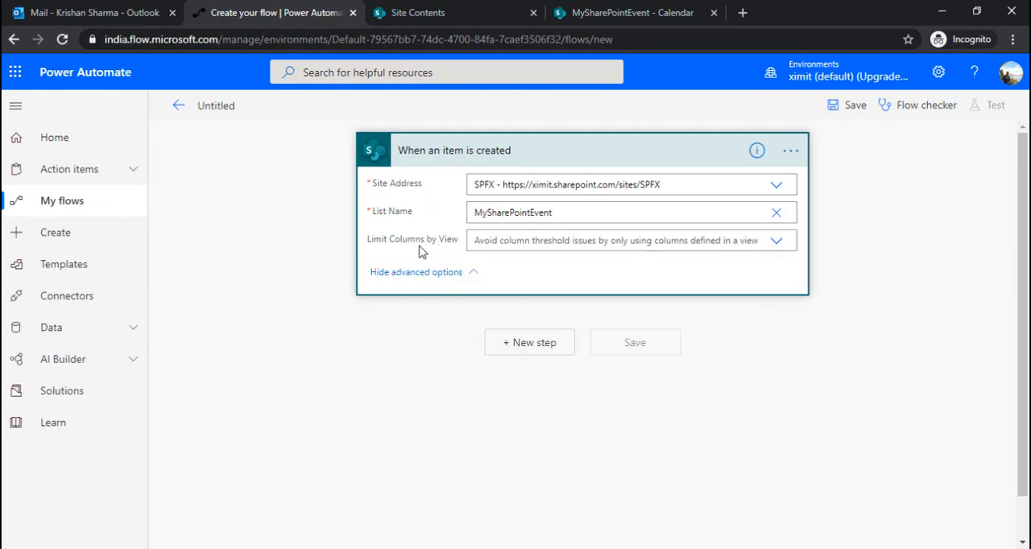
Step: Add the Office 365 Outlook action Create event (V4) as the step following the trigger
left_click(522, 345)
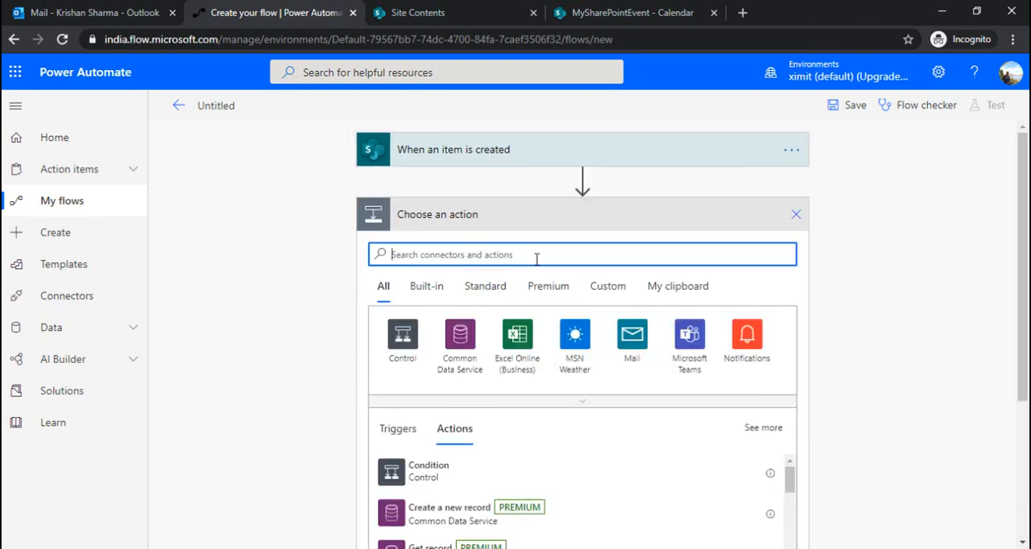
type("Create event")
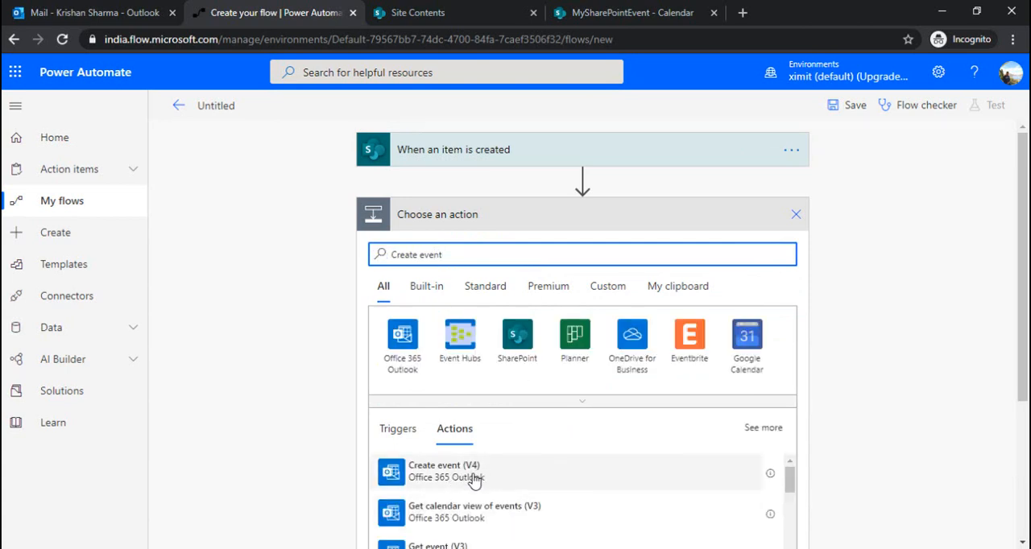
left_click(473, 484)
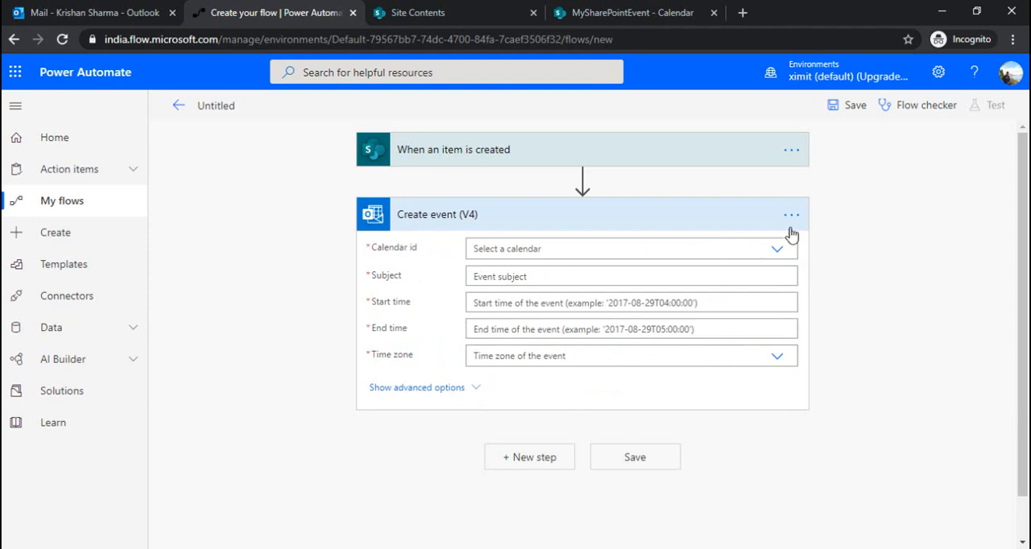
Step: Set the event's calendar id to Calendar and its subject to the Title dynamic content from the trigger
left_click(777, 252)
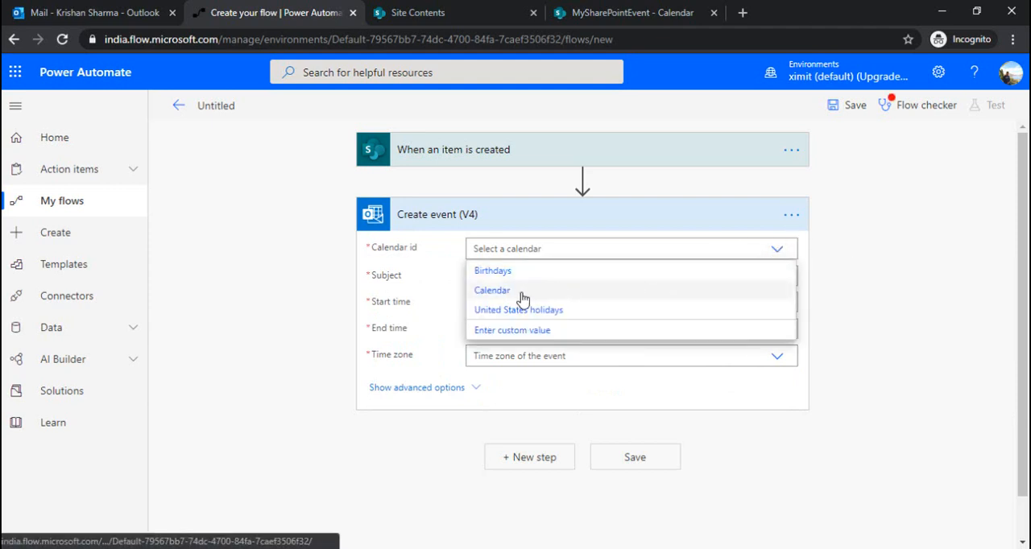
left_click(518, 291)
left_click(745, 276)
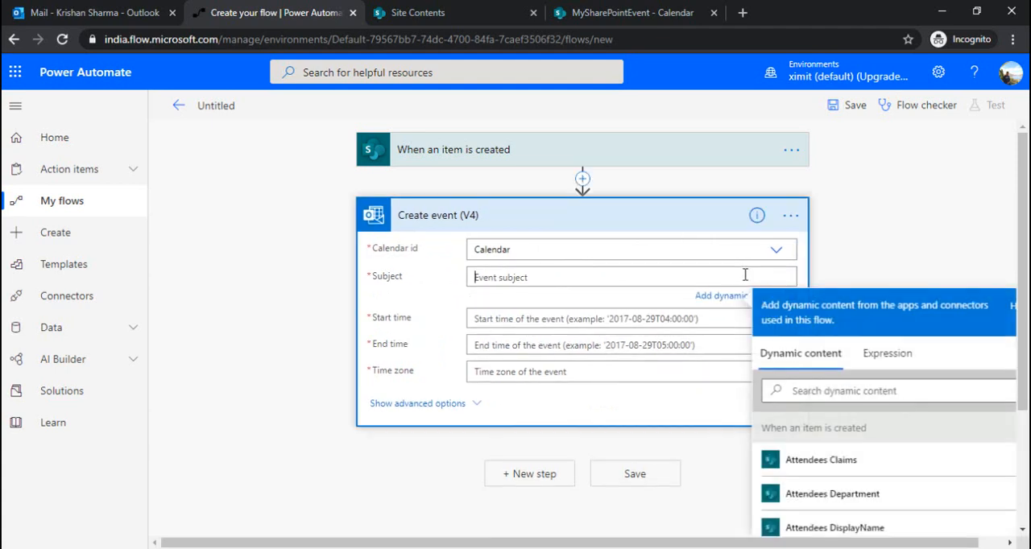
scroll(1016, 266, "down", 1)
left_click(815, 327)
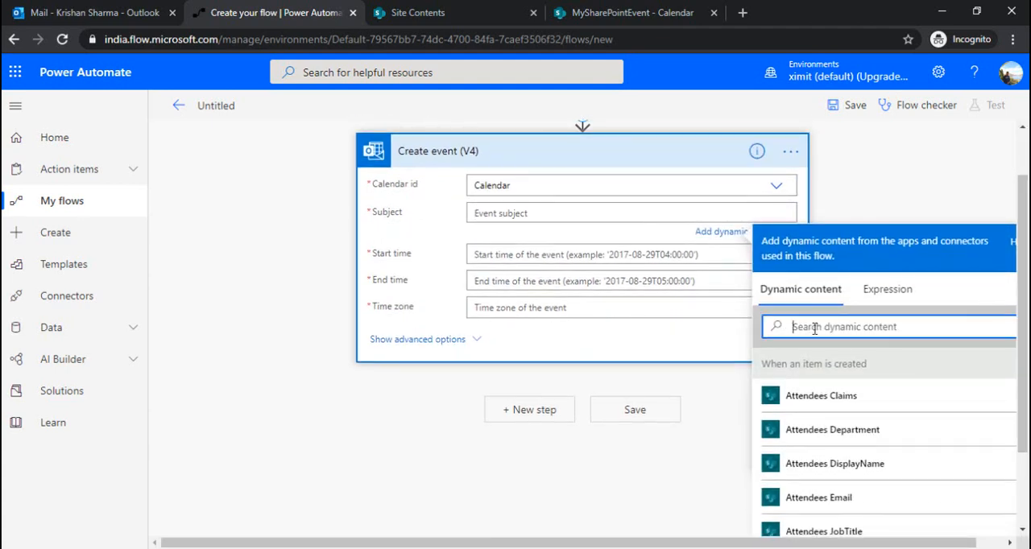
type("Title")
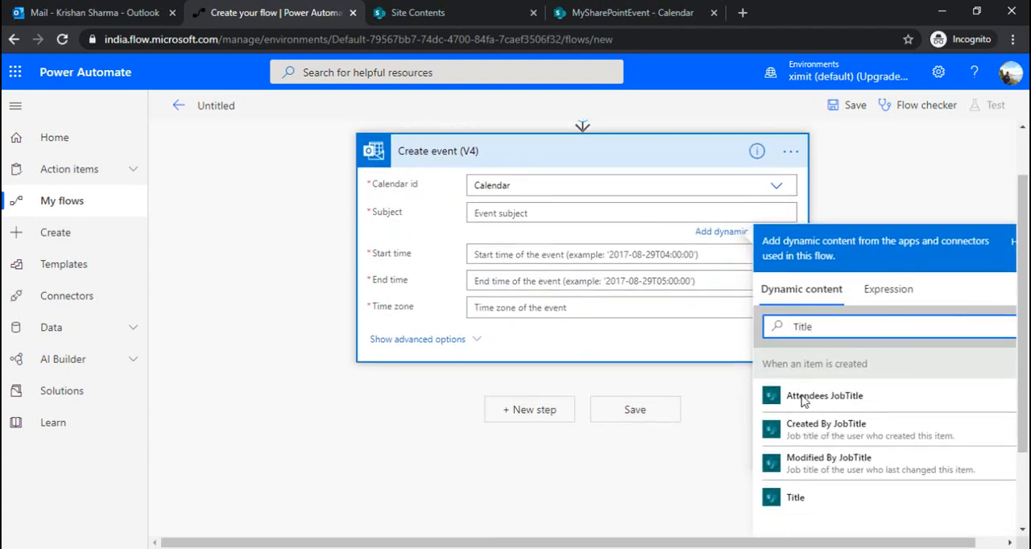
left_click(838, 505)
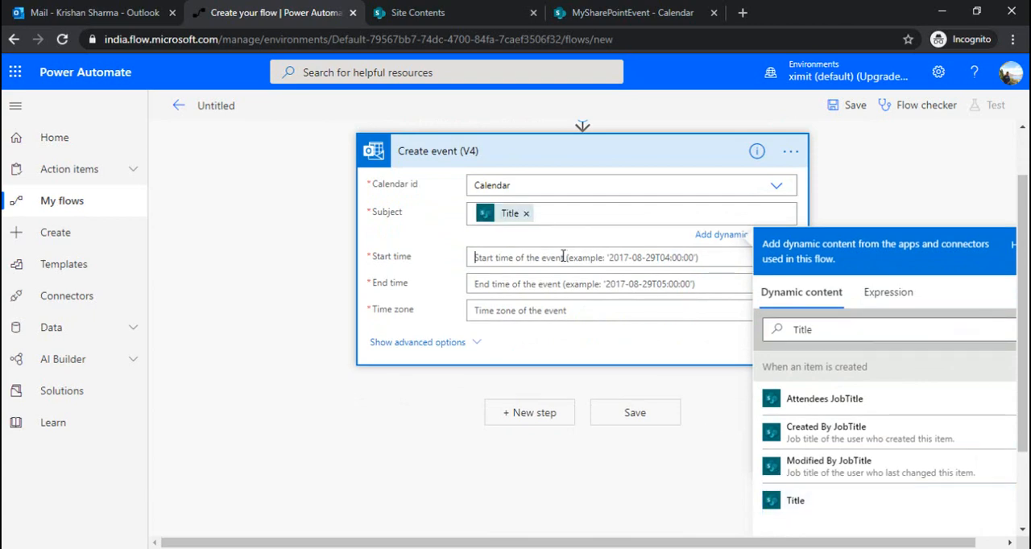
Step: Set the Create event (V4) start time to the Start Time dynamic content from the trigger
left_click(800, 353)
type("s")
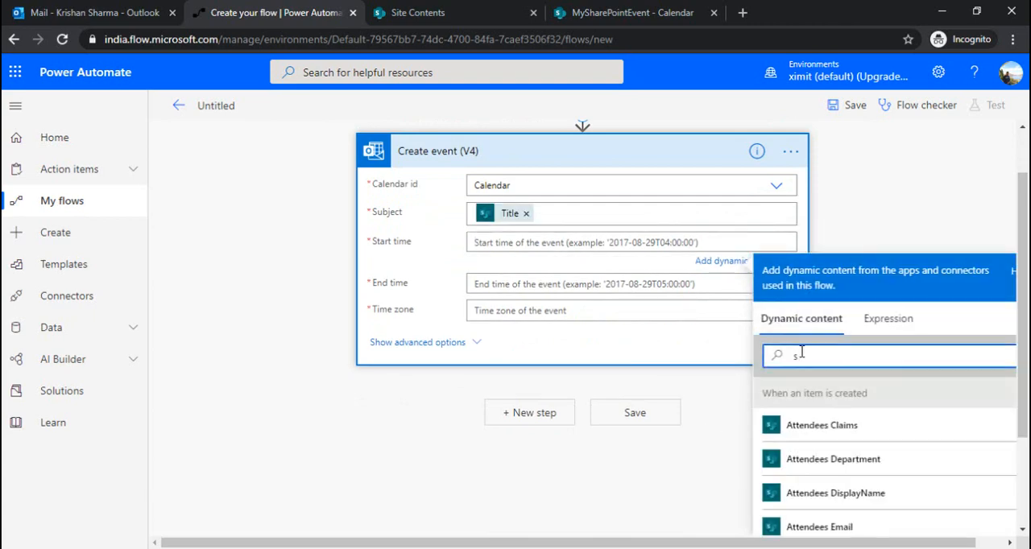
type("ta")
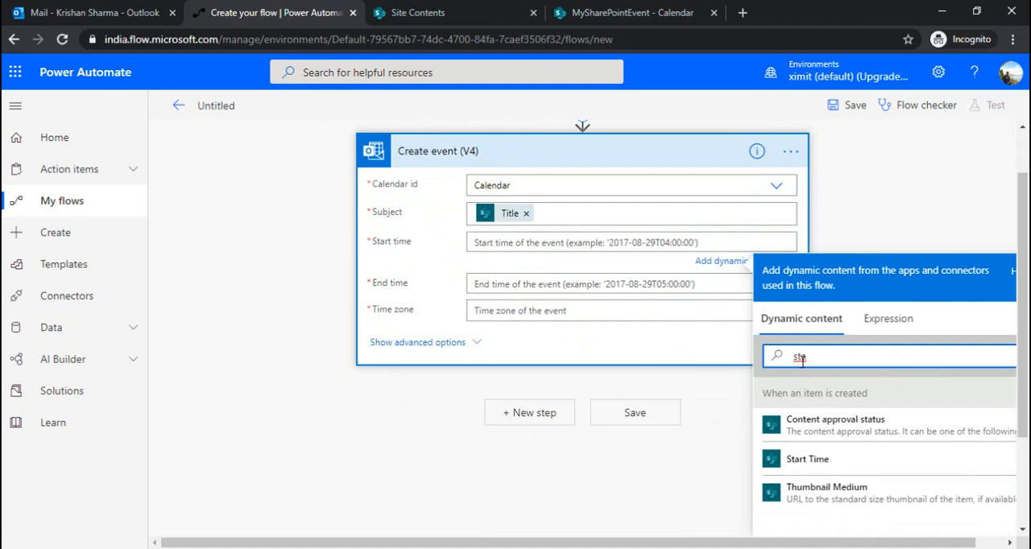
left_click(846, 462)
Step: Set the event's end time to the End Time dynamic content and its time zone to (UTC-08:00) Pacific Time (US & Canada)
left_click(599, 288)
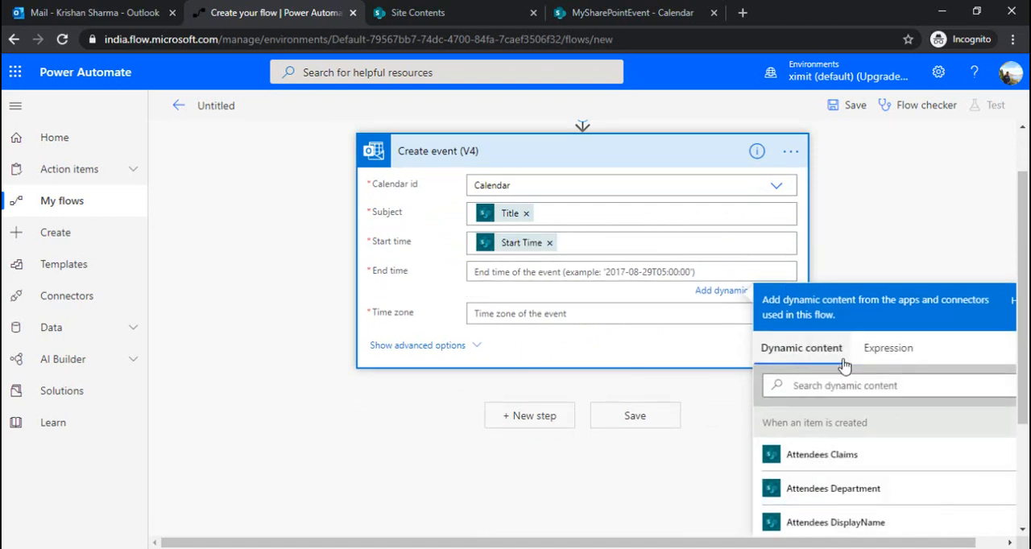
left_click(822, 384)
type("end")
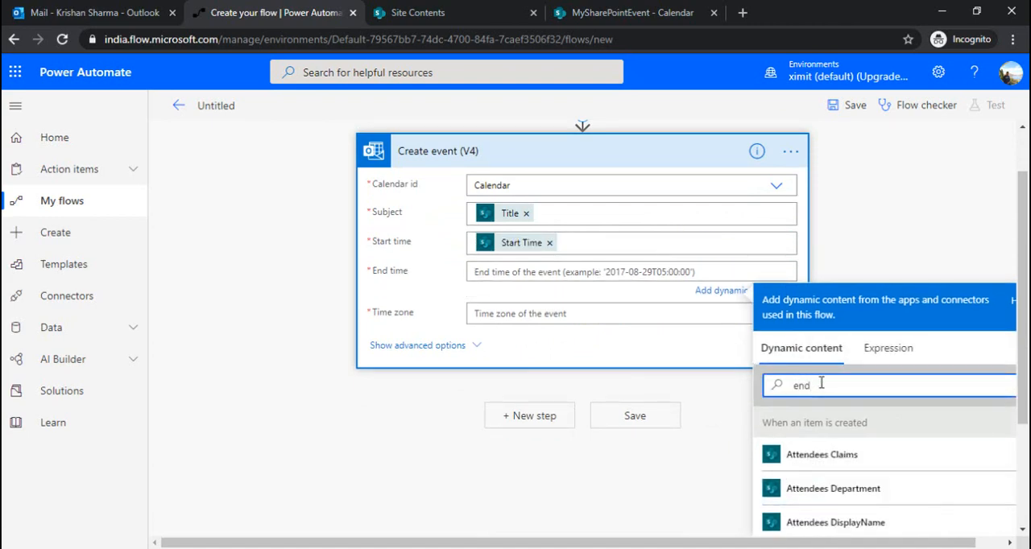
scroll(886, 443, "down", 2)
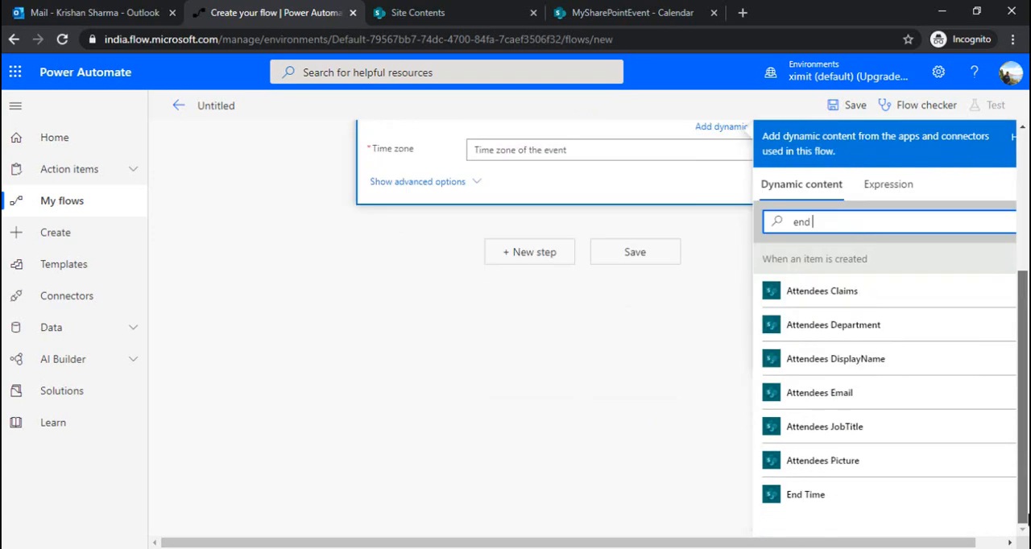
left_click(861, 507)
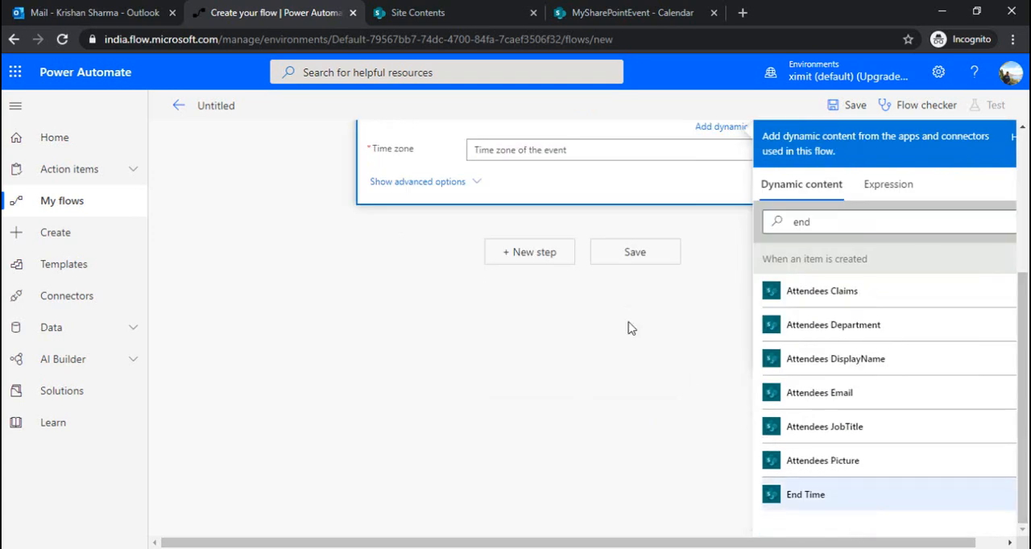
left_click(557, 149)
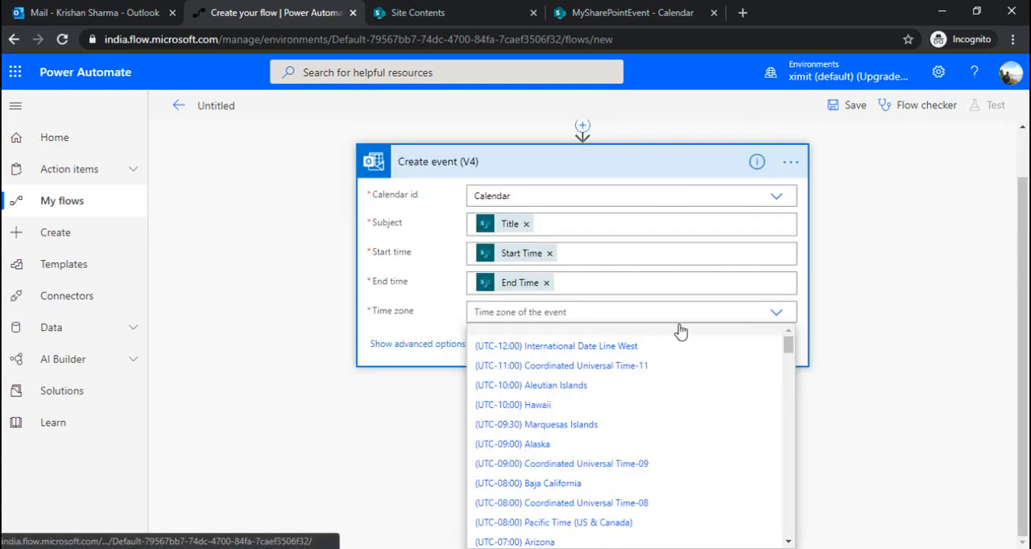
left_click(588, 524)
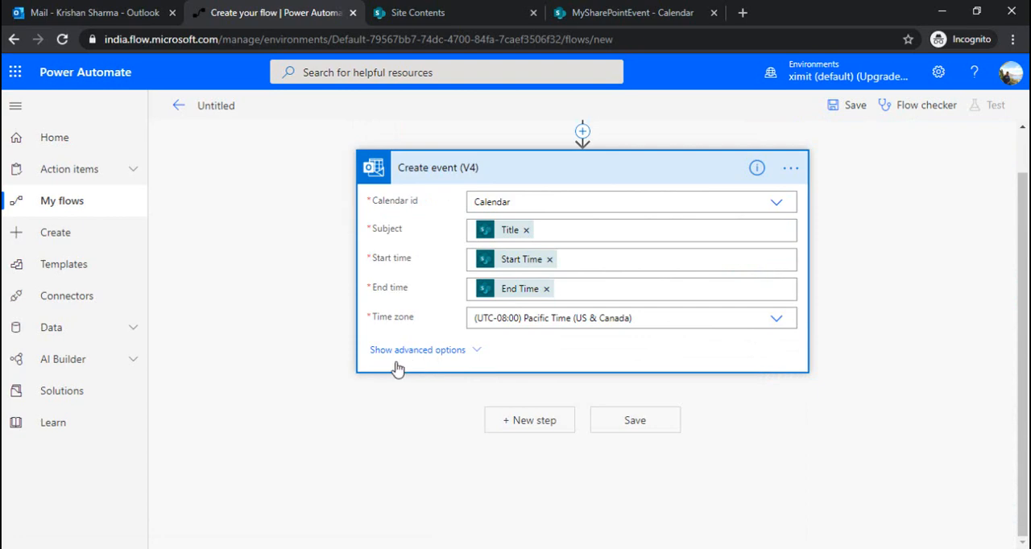
Step: Show the event's advanced options and set the required attendees to the Attendees Email dynamic content
left_click(421, 352)
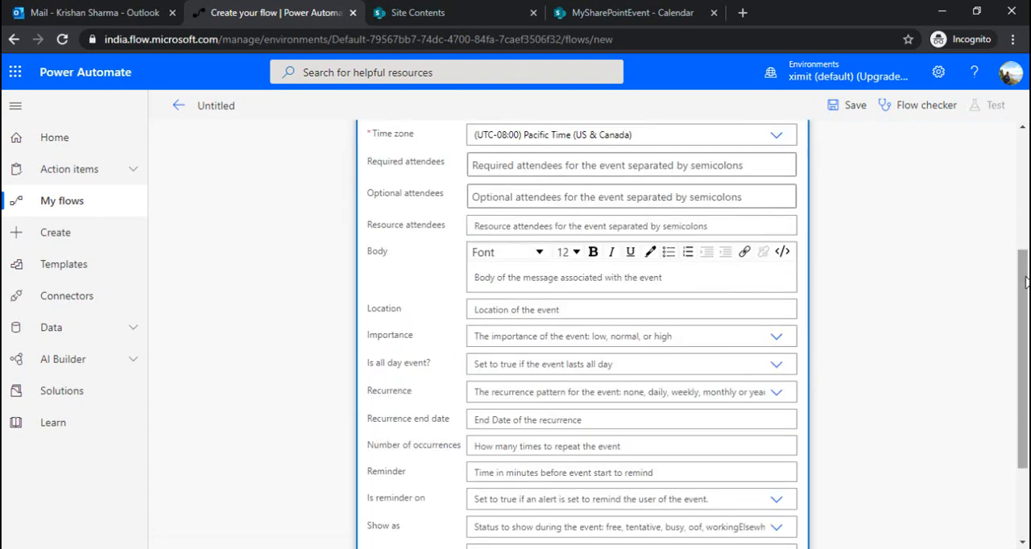
scroll(842, 256, "down", 1)
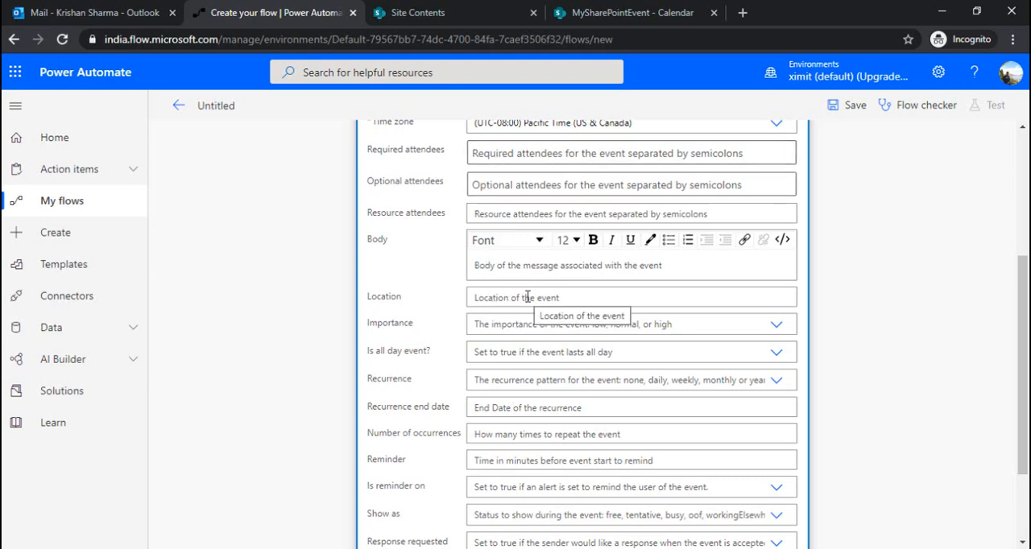
left_click(503, 153)
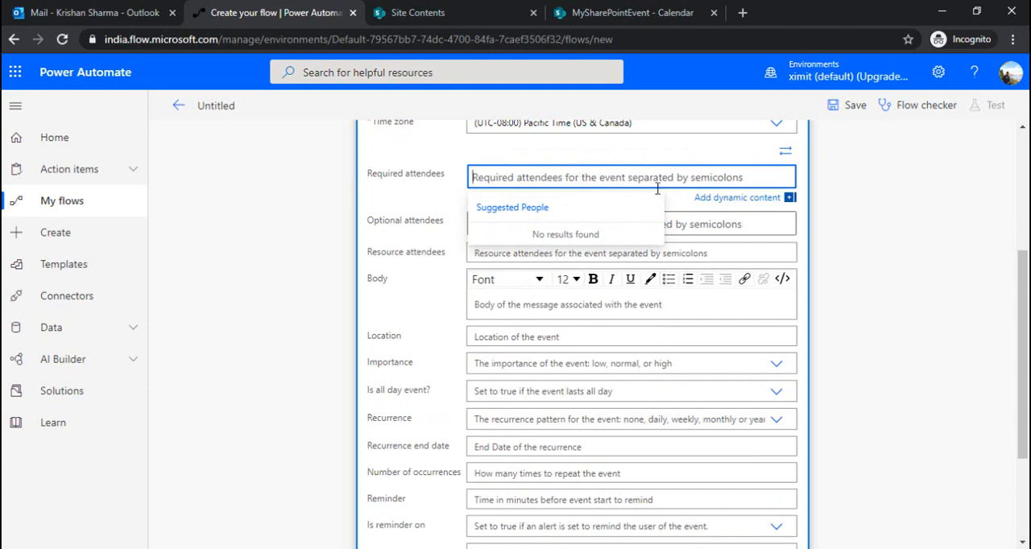
left_click(737, 197)
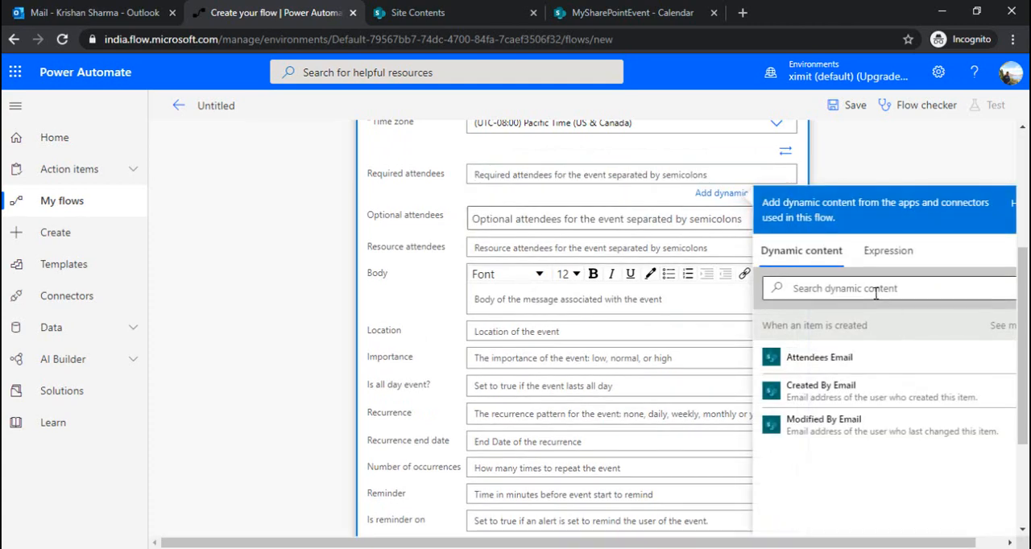
left_click(819, 367)
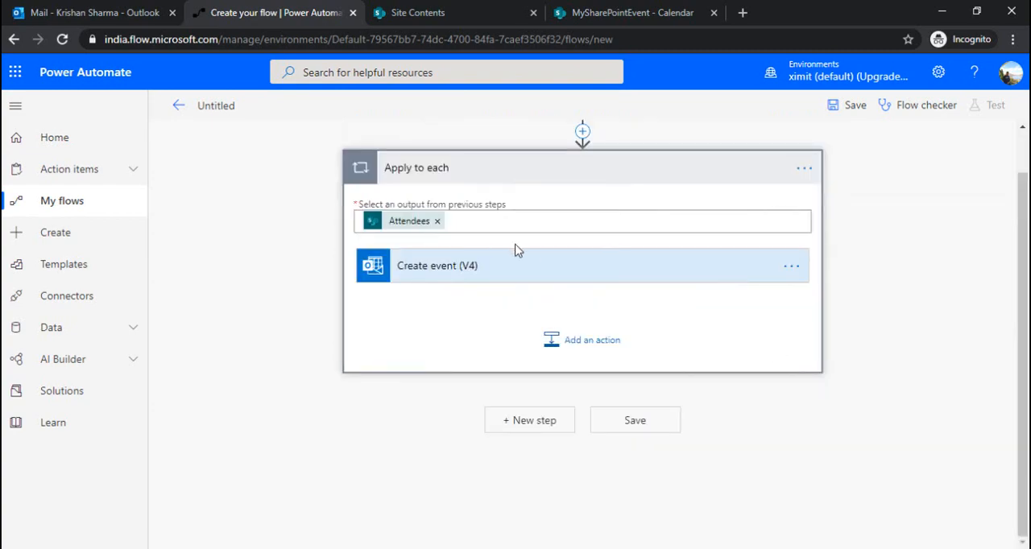
Step: Expand Create event (V4) inside the Apply to each loop and set its location to the Location dynamic content
left_click(529, 274)
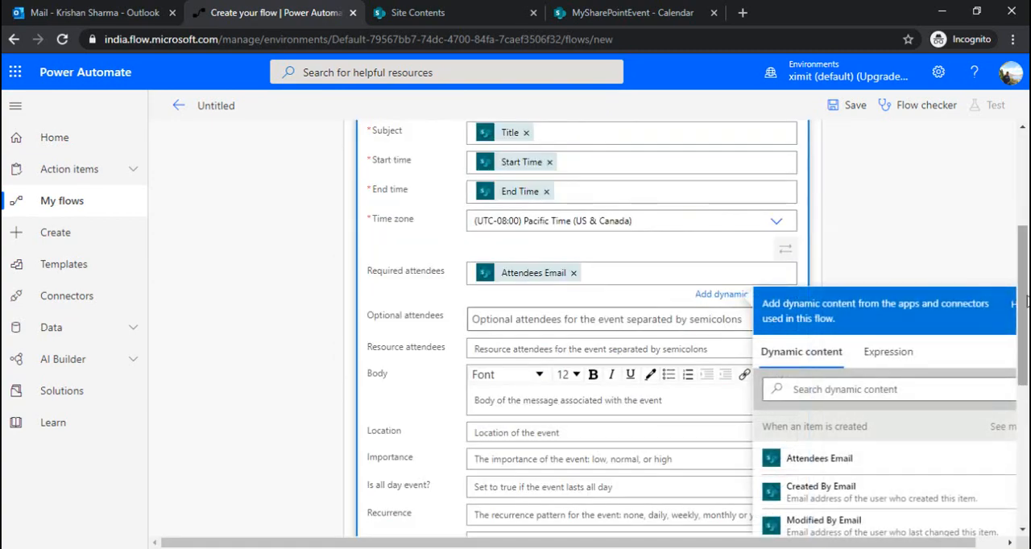
left_click_drag(1023, 301, 1023, 215)
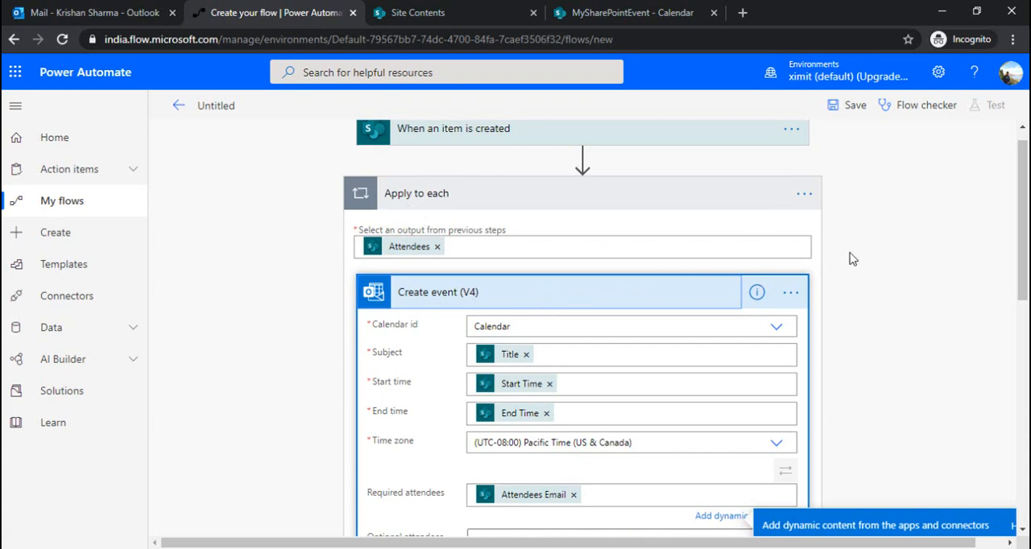
scroll(1025, 272, "down", 3)
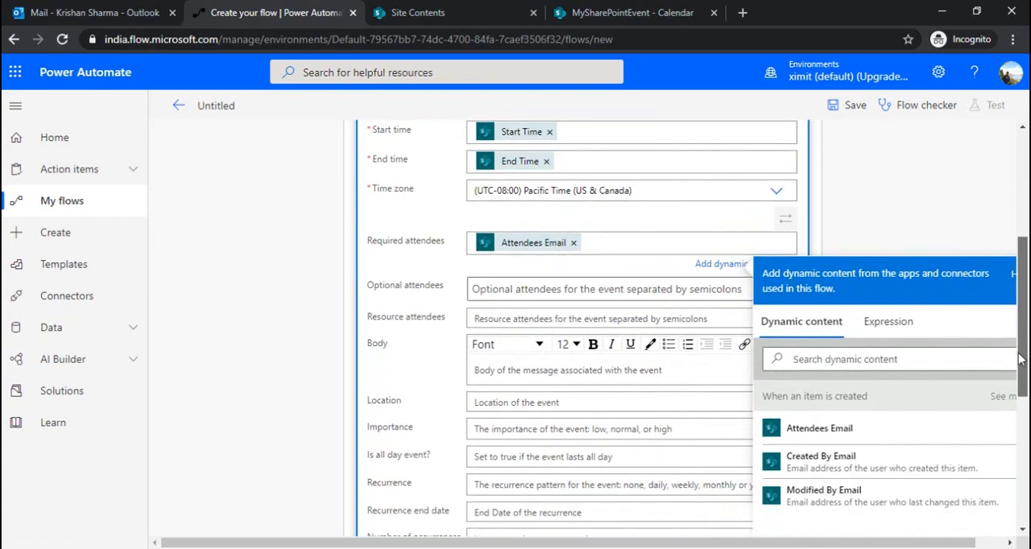
left_click(528, 407)
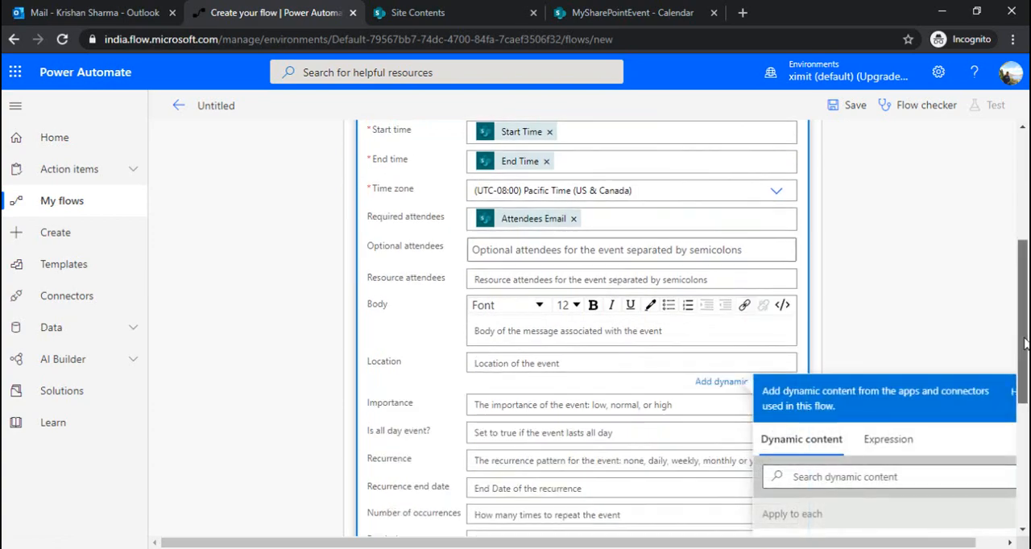
scroll(1025, 344, "down", 2)
left_click(817, 342)
type("loca")
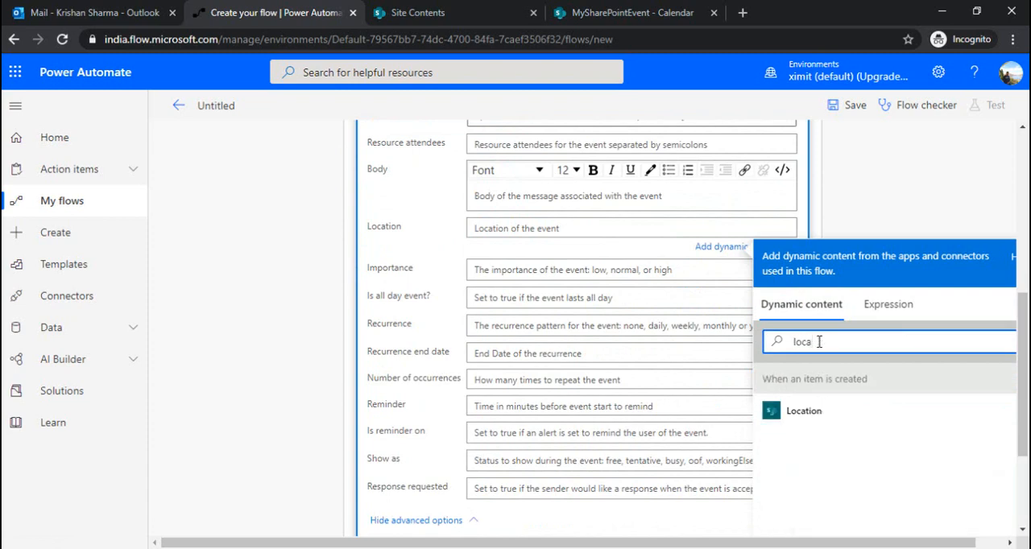
left_click(802, 411)
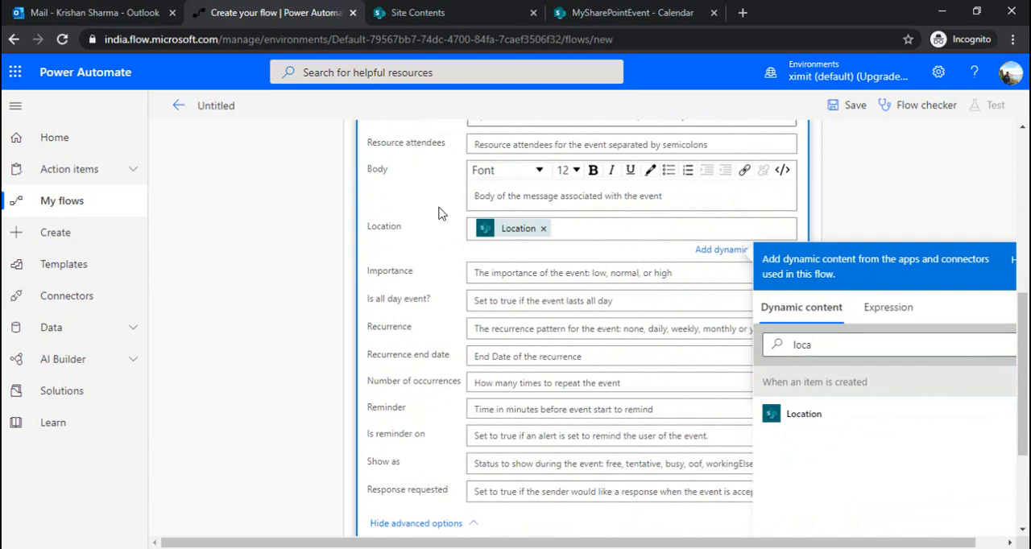
Step: Set the event's body to the Description dynamic content from the trigger
left_click(509, 204)
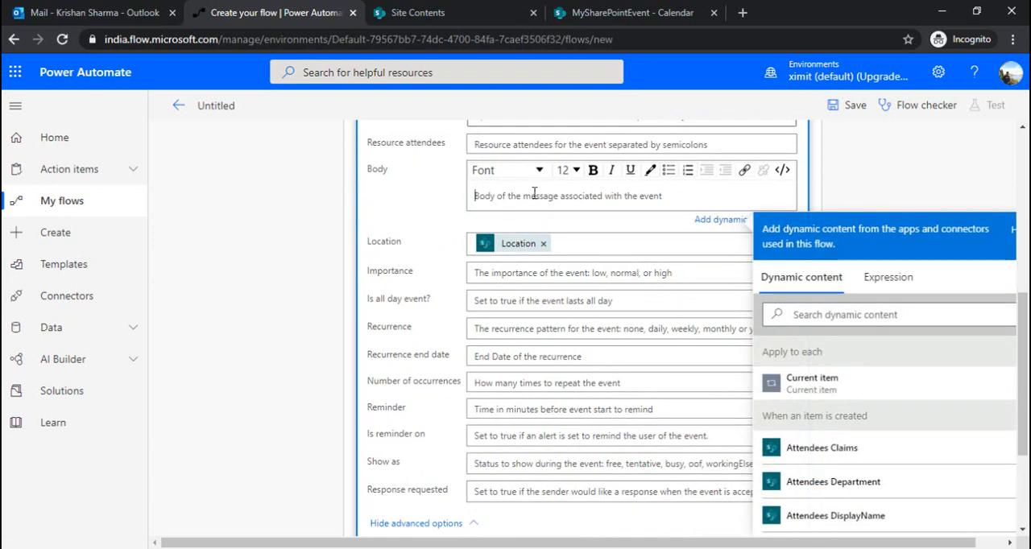
left_click(854, 315)
type("Desc")
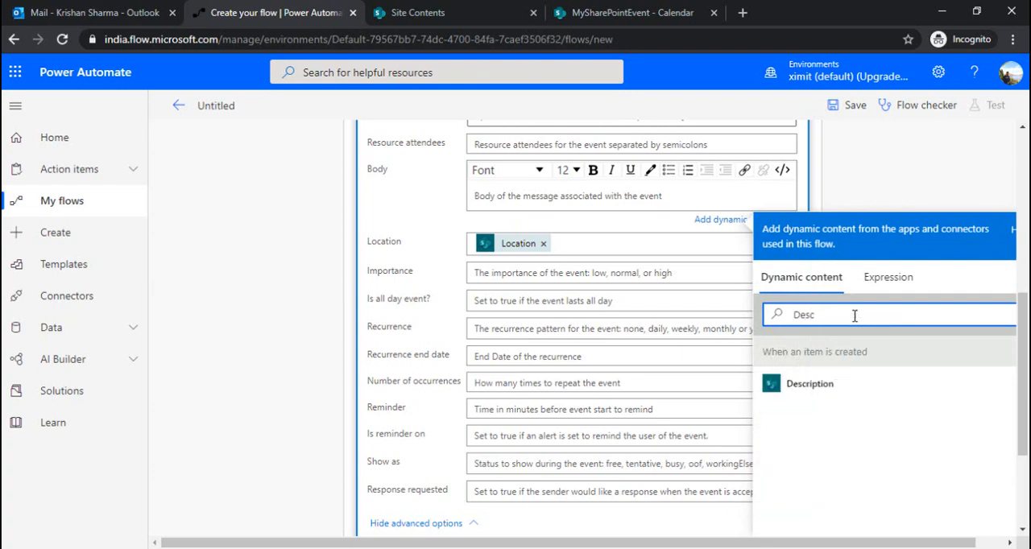
left_click(830, 394)
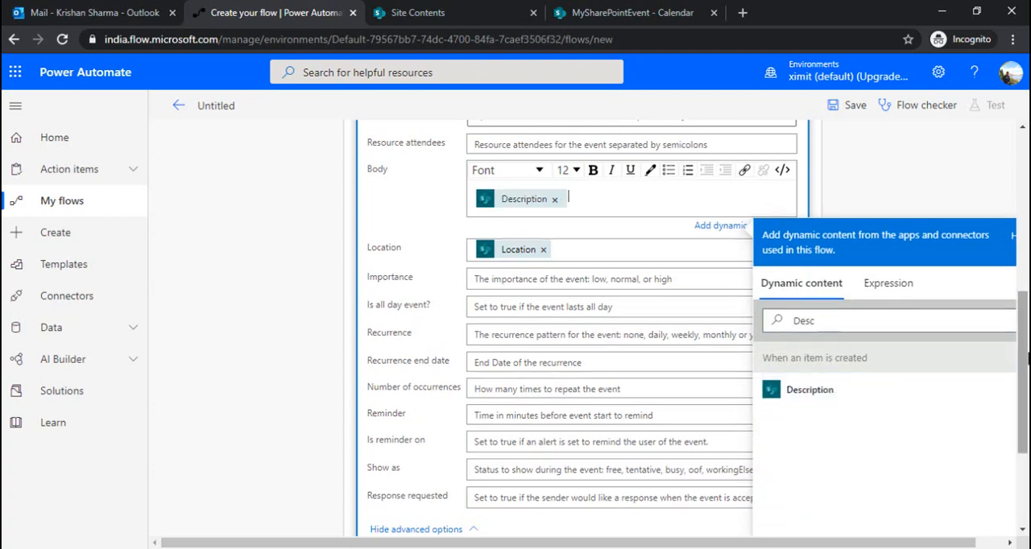
Step: Save the flow, expand its Apply to each loop and collapse the Create event (V4) action inside it
scroll(576, 322, "up", 3)
scroll(583, 323, "up", 3)
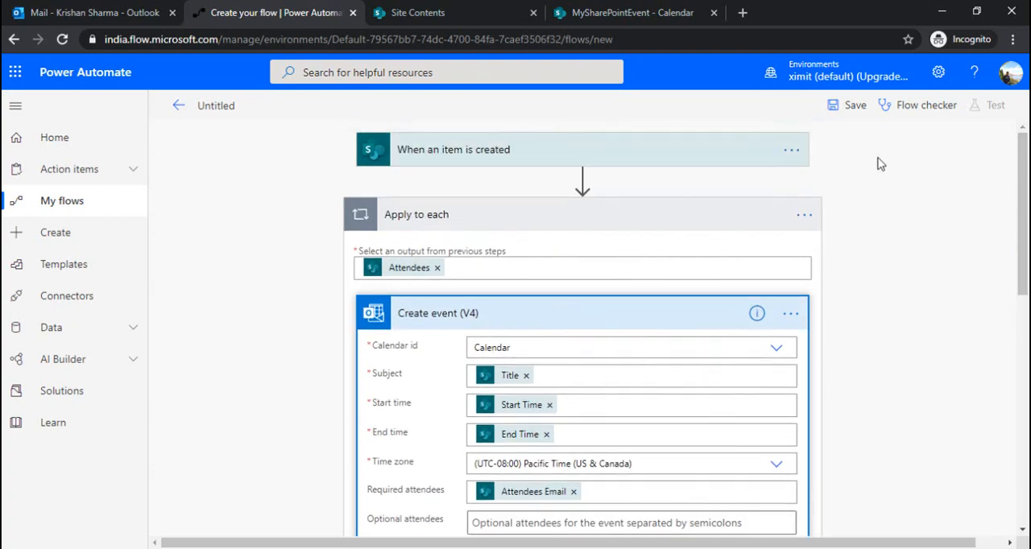
left_click(848, 106)
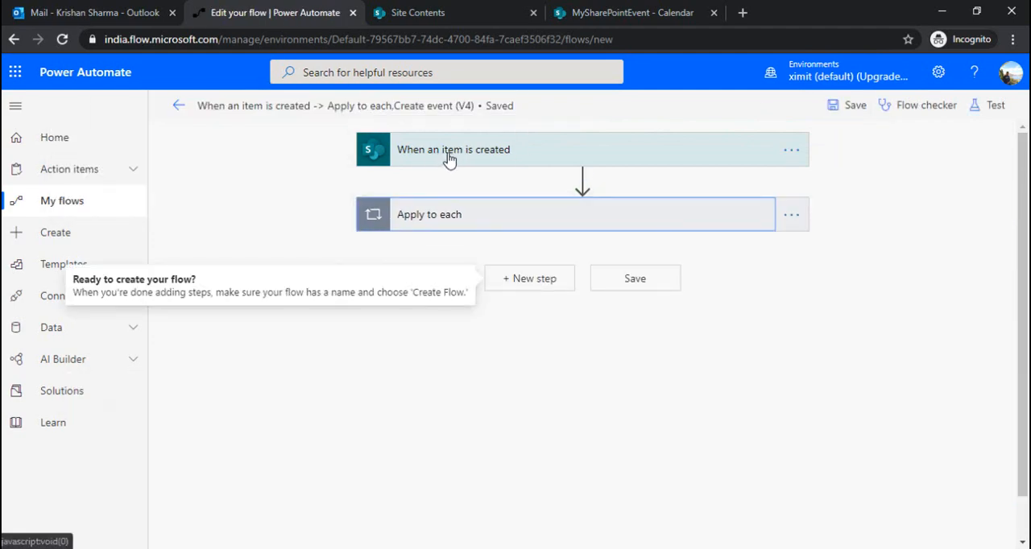
left_click(508, 215)
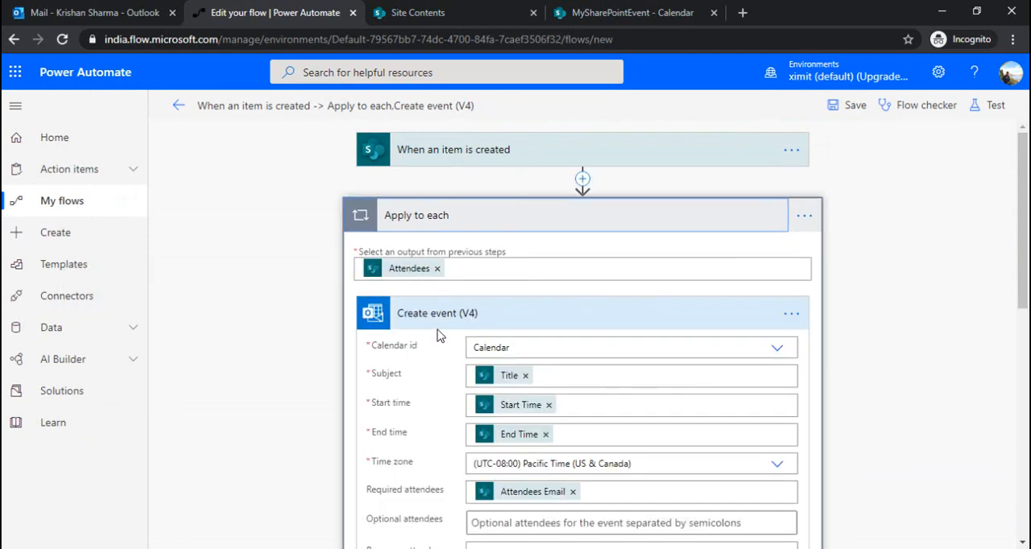
left_click(500, 317)
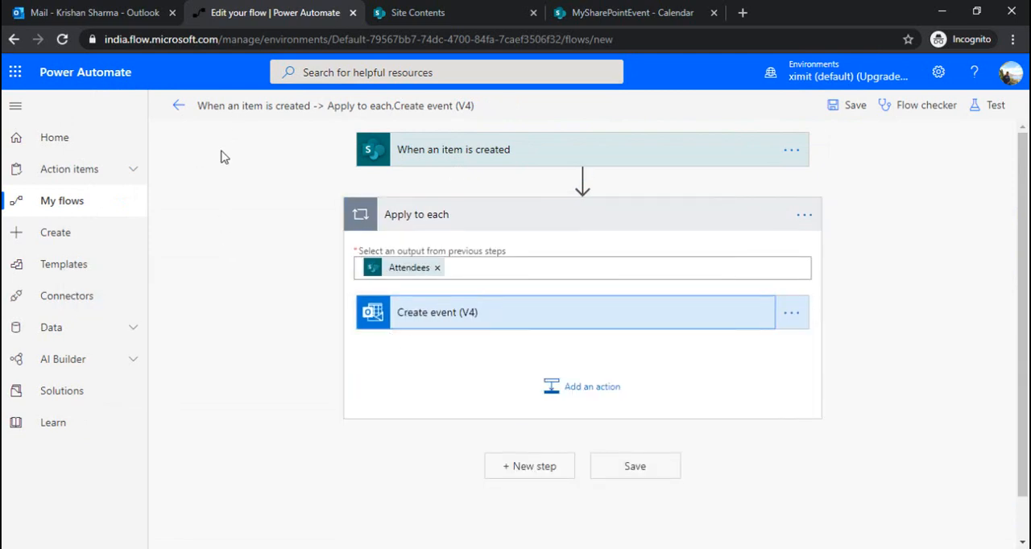
Step: Switch to the MySharePointEvent calendar in SharePoint and check which fields the new event form offers, closing it without saving
left_click(616, 9)
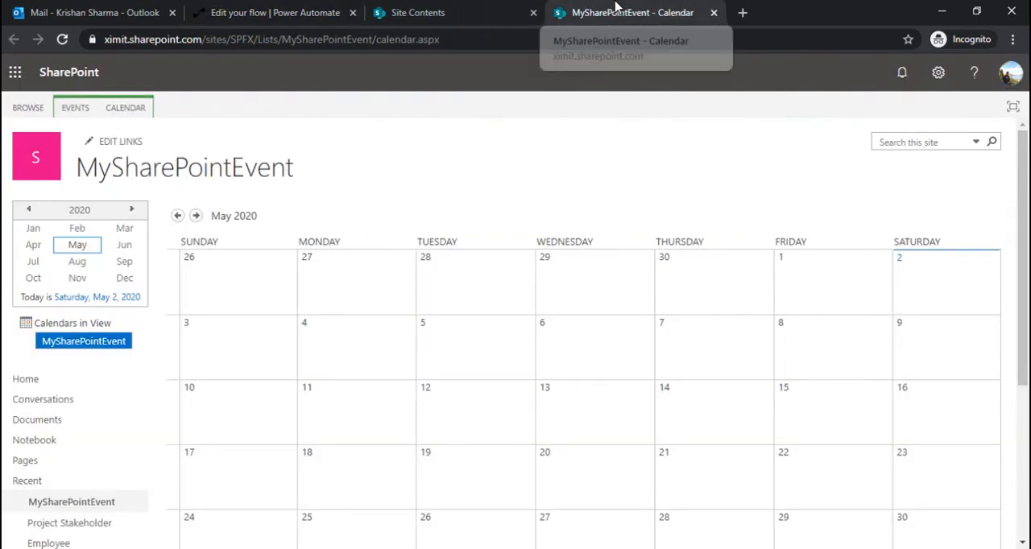
left_click(71, 107)
left_click(16, 151)
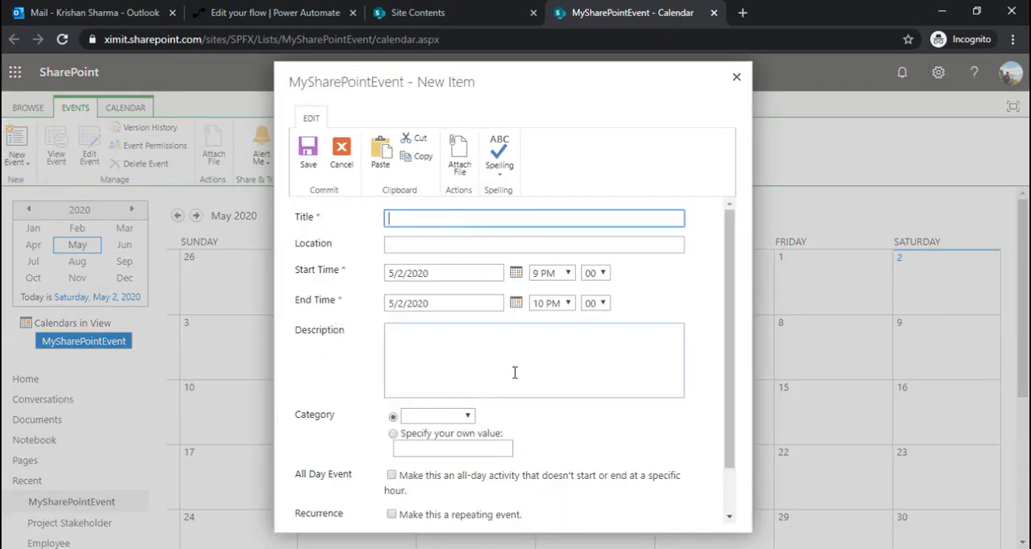
left_click_drag(730, 318, 675, 423)
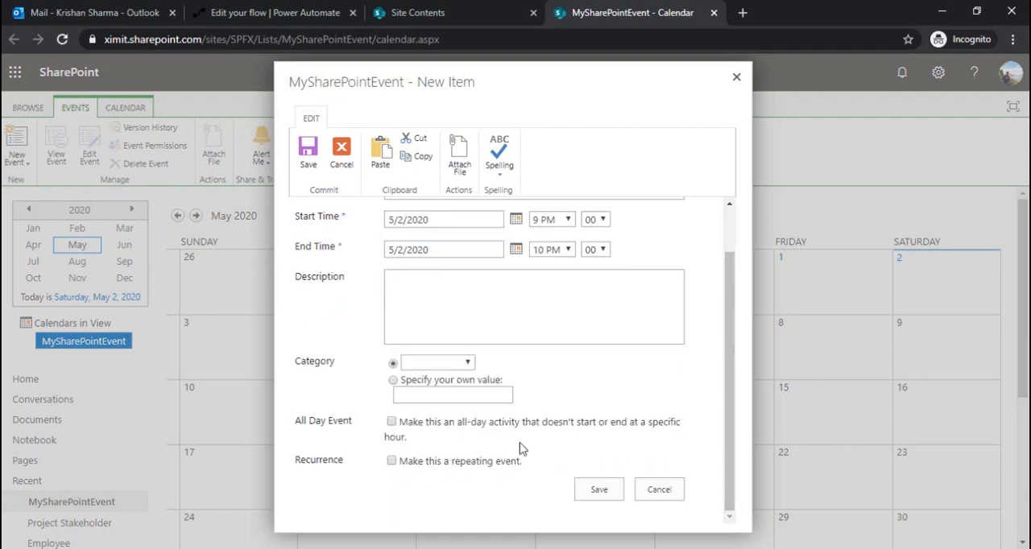
left_click(736, 78)
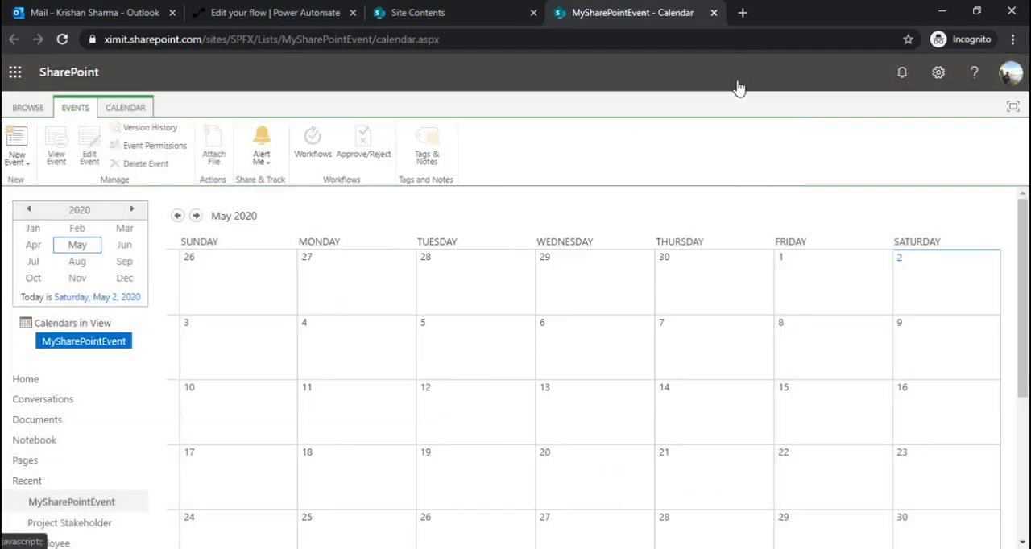
Step: Open the Event content type from the MySharePointEvent list settings and go to its columns
left_click(128, 112)
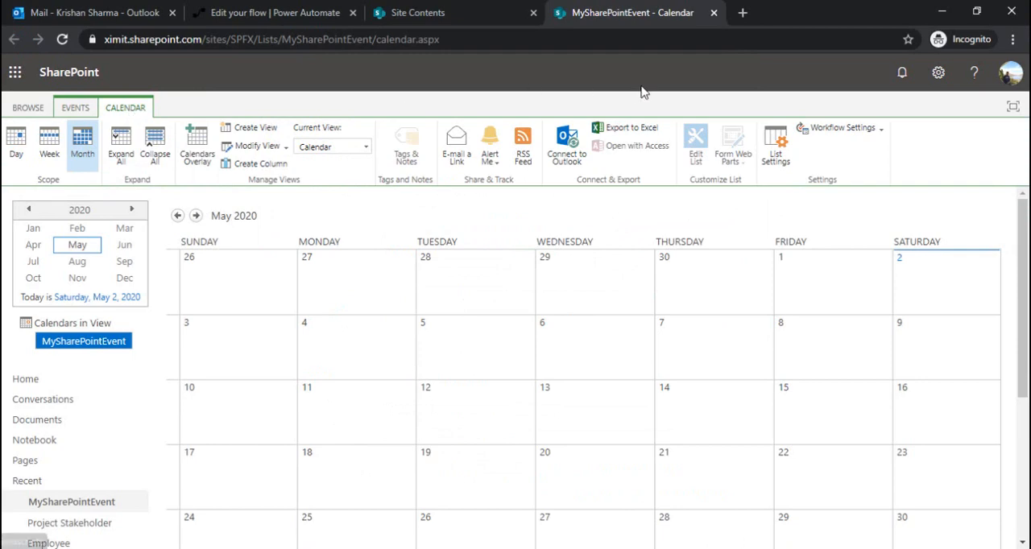
left_click(777, 156)
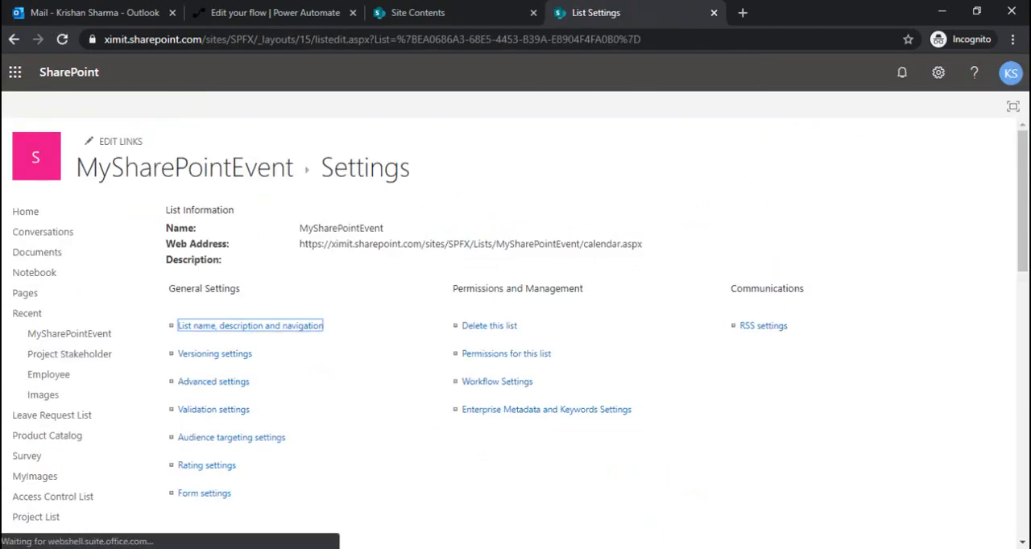
scroll(367, 338, "down", 4)
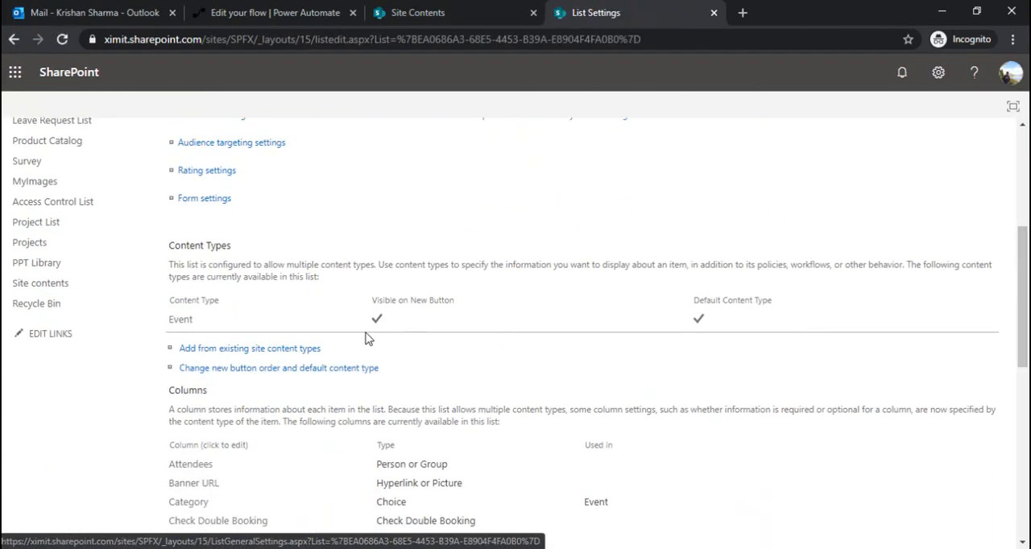
left_click(182, 322)
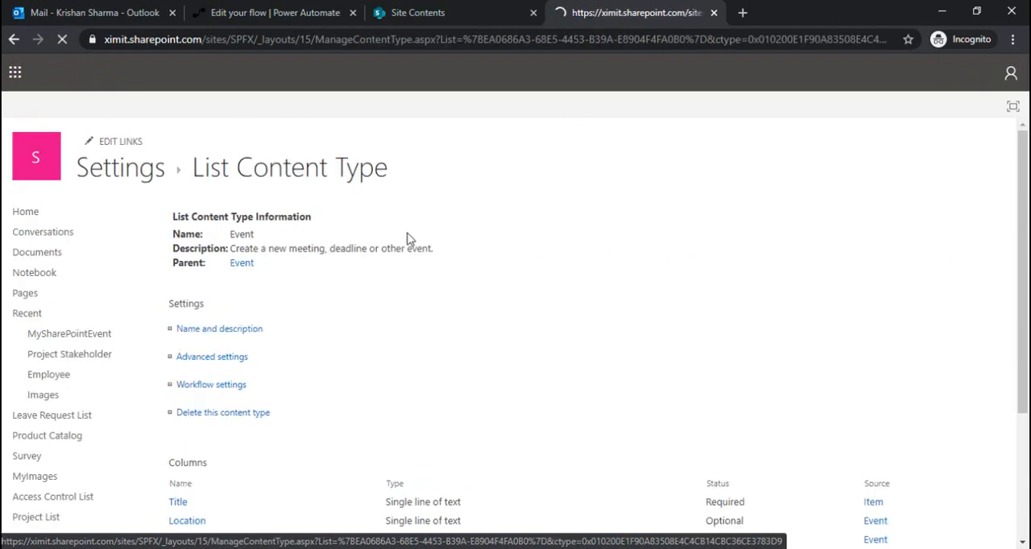
scroll(729, 401, "down", 3)
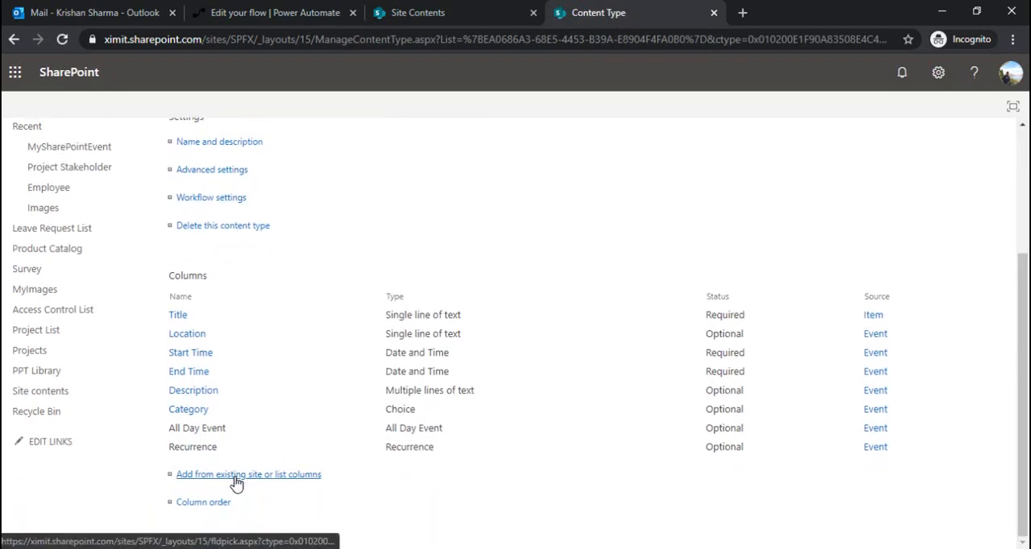
Step: Add the existing Attendees list column to the Event content type
left_click(233, 481)
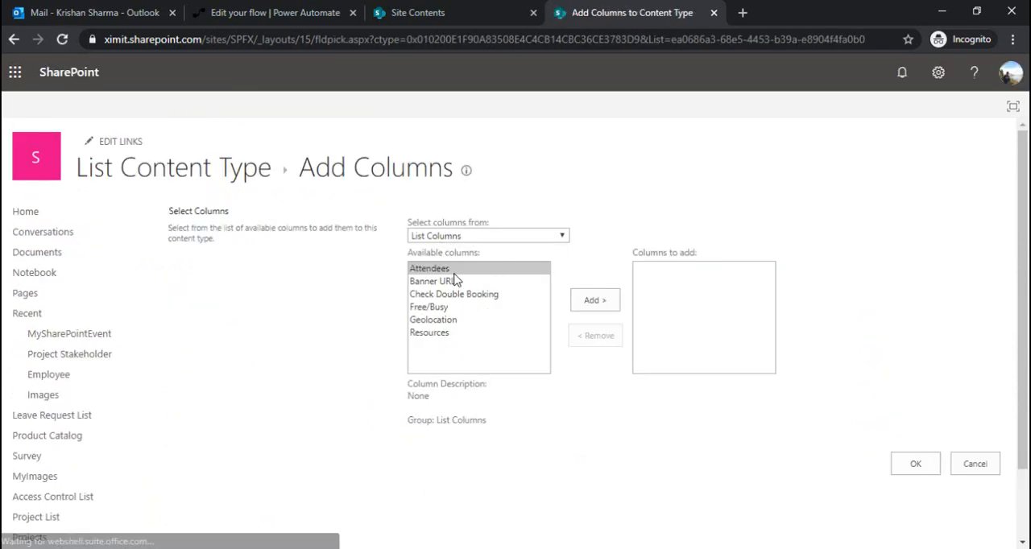
left_click(588, 302)
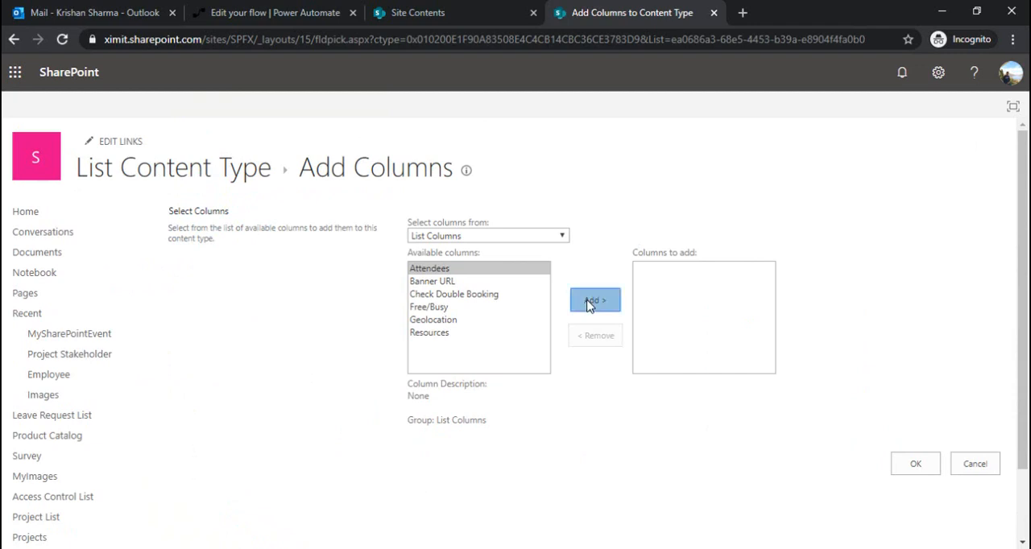
left_click(907, 464)
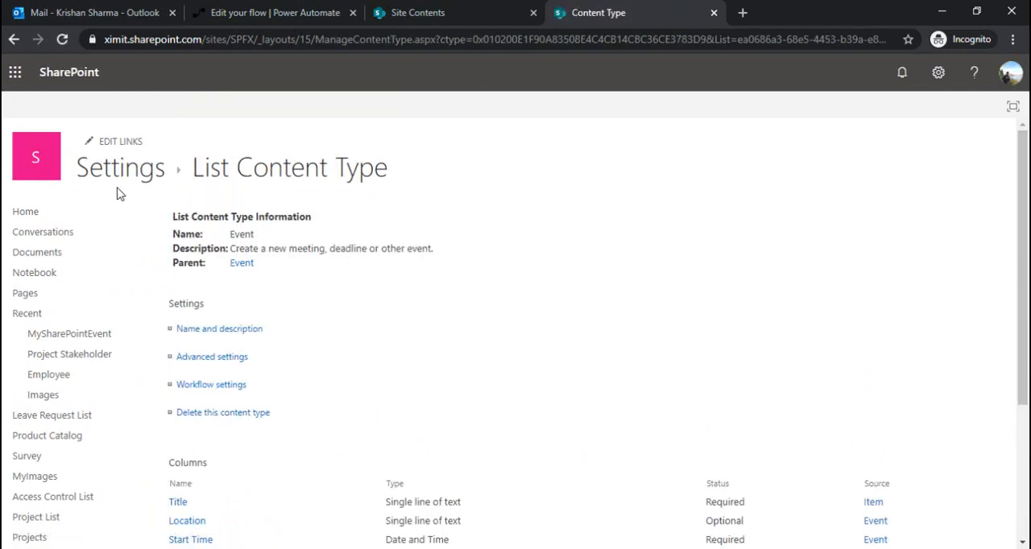
Step: Return to the MySharePointEvent calendar, open a new event form and check it for the Attendees field
left_click(143, 176)
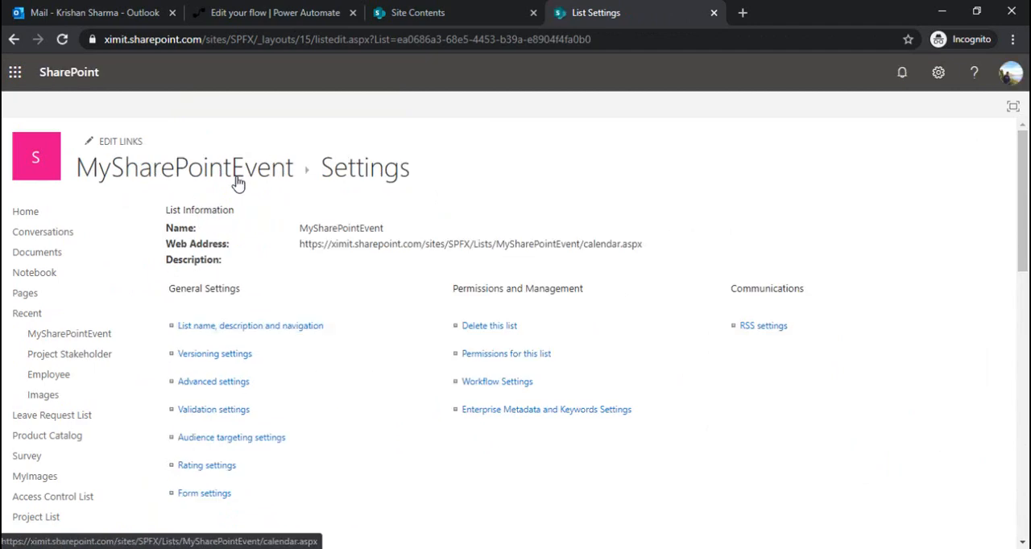
left_click(202, 183)
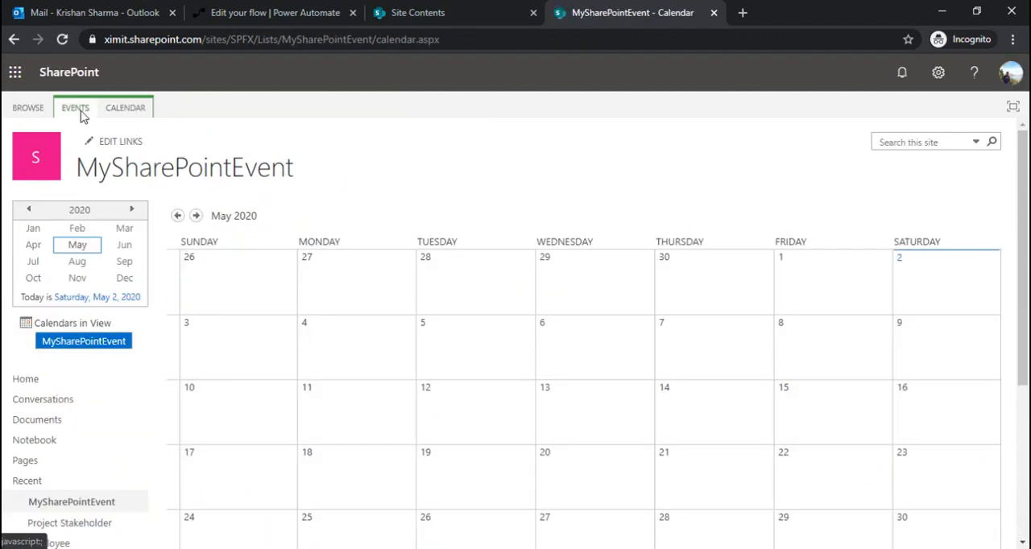
left_click(77, 108)
left_click(17, 156)
left_click(42, 189)
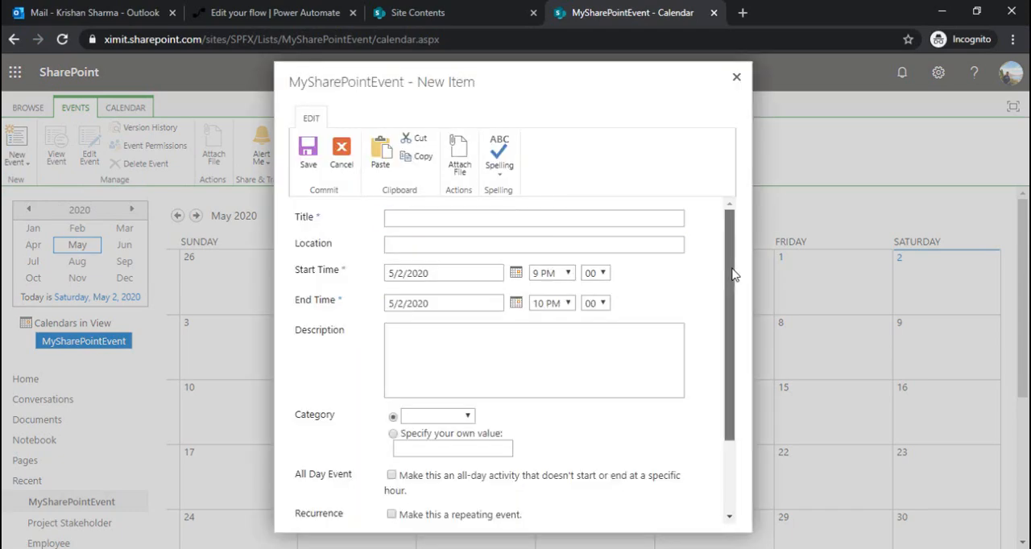
left_click_drag(732, 277, 707, 392)
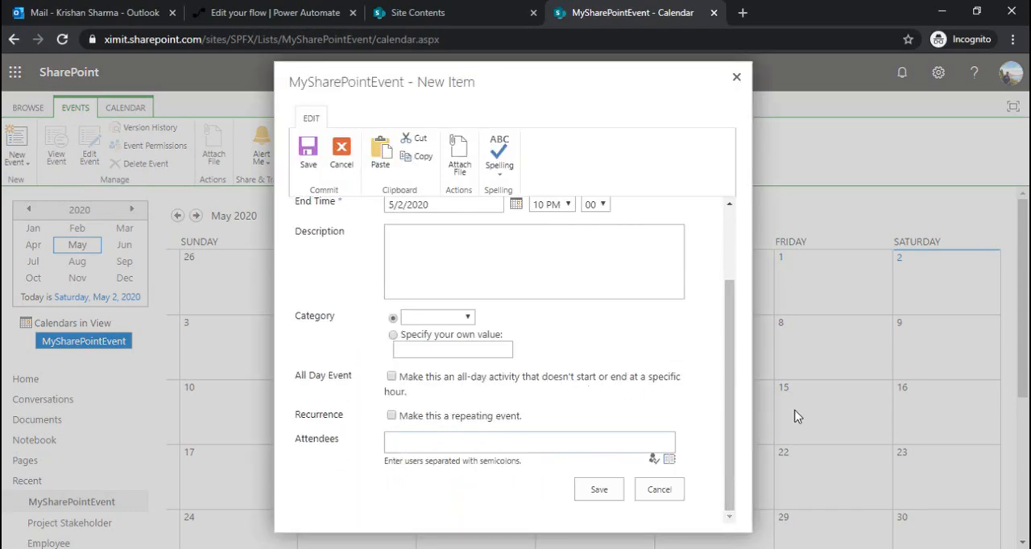
left_click_drag(736, 453, 734, 382)
Step: Fill in the new event with title "Demo session", location "India" and description "Please attend the session"
left_click(523, 219)
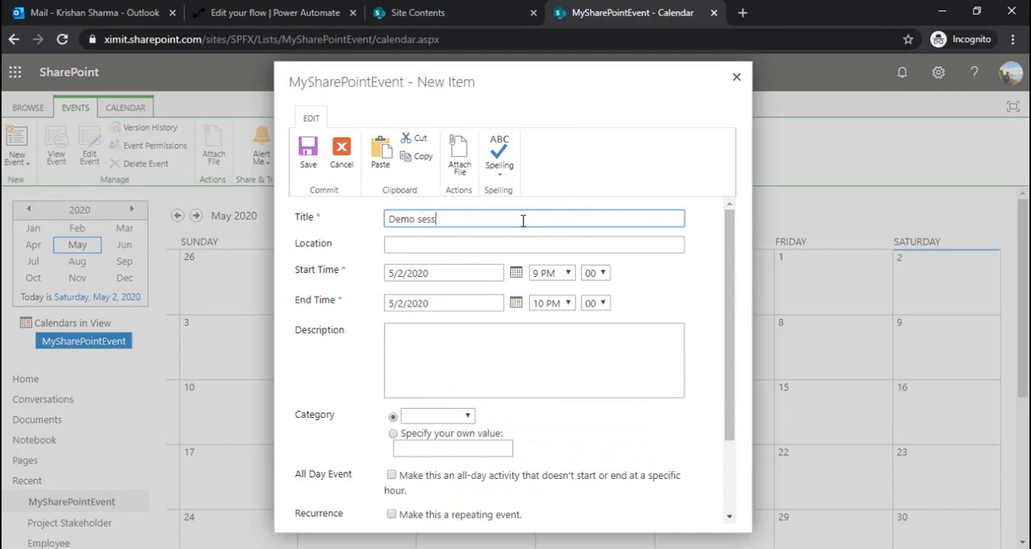
left_click(459, 246)
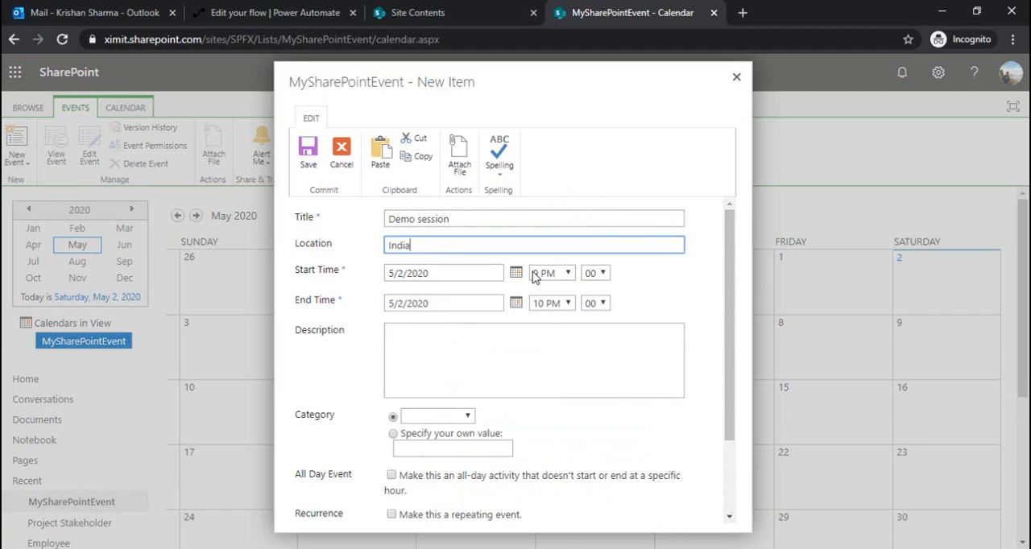
left_click(494, 351)
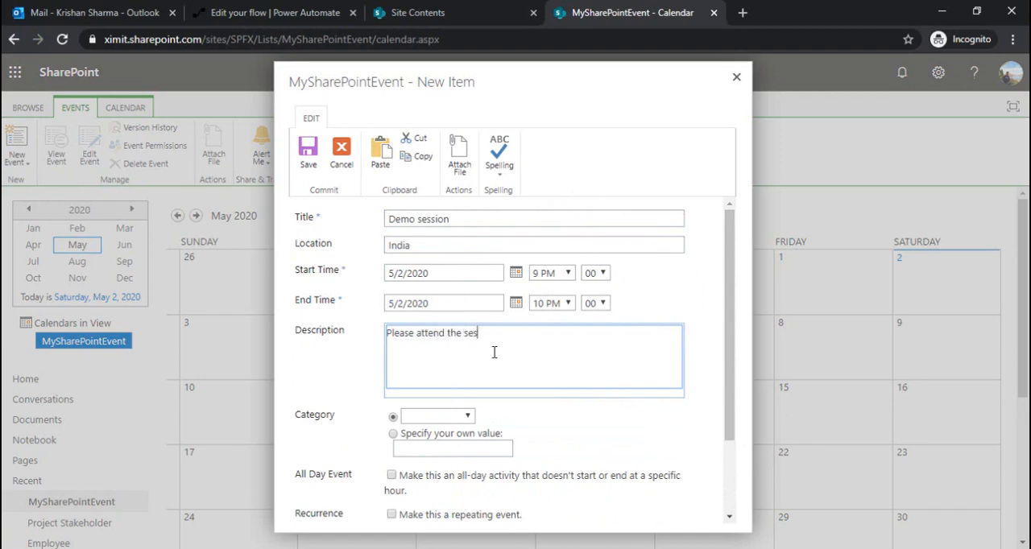
type("Please attend the session")
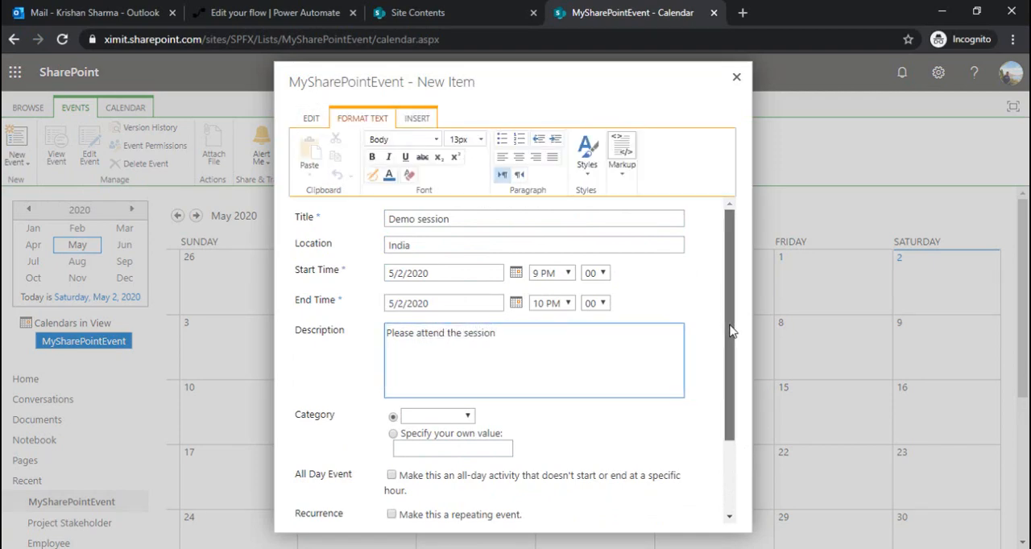
Step: Look up the attendee by first name in the people picker, add them to Attendees and save the event
left_click_drag(732, 331, 550, 399)
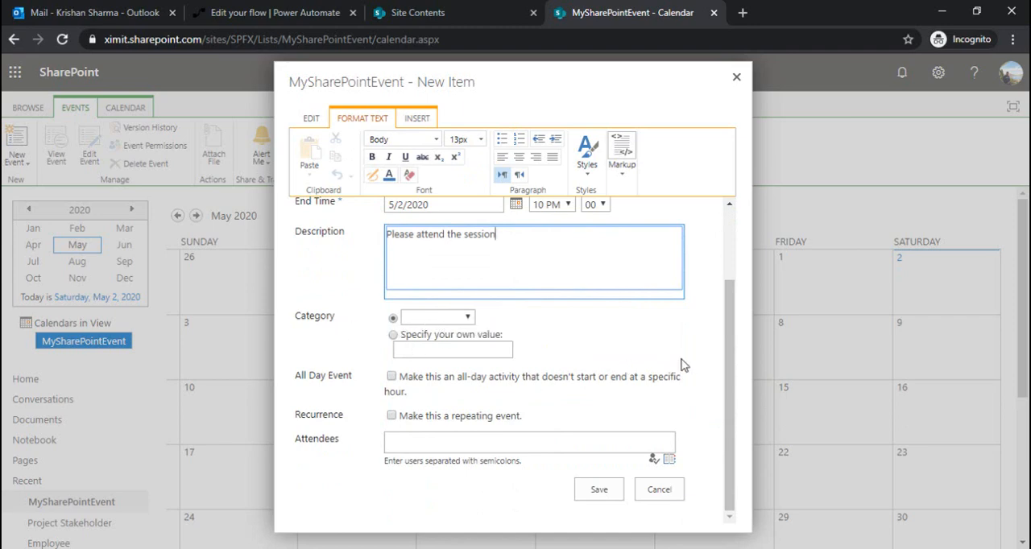
left_click(501, 448)
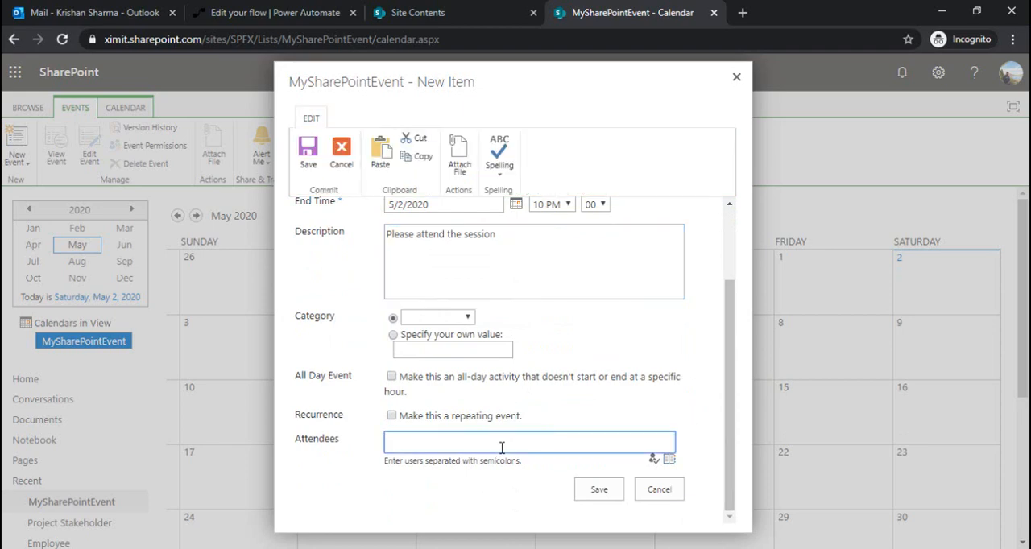
left_click(670, 459)
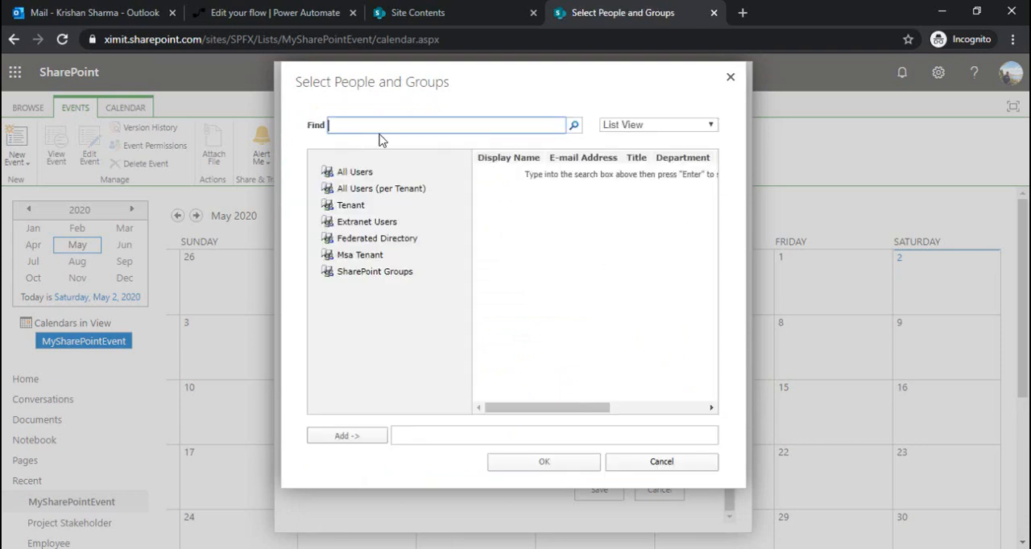
type("Prakash")
key("Return")
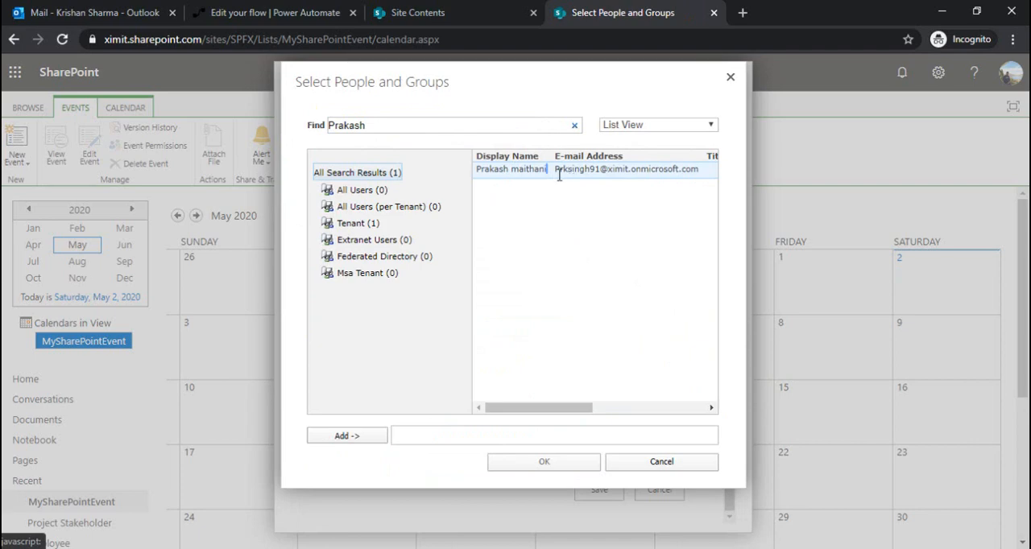
double_click(518, 174)
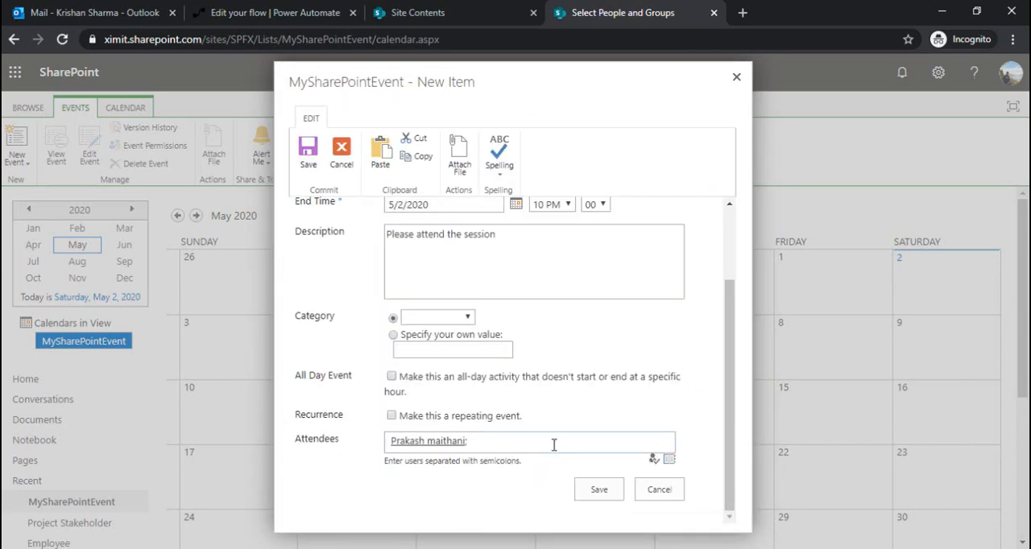
left_click(599, 490)
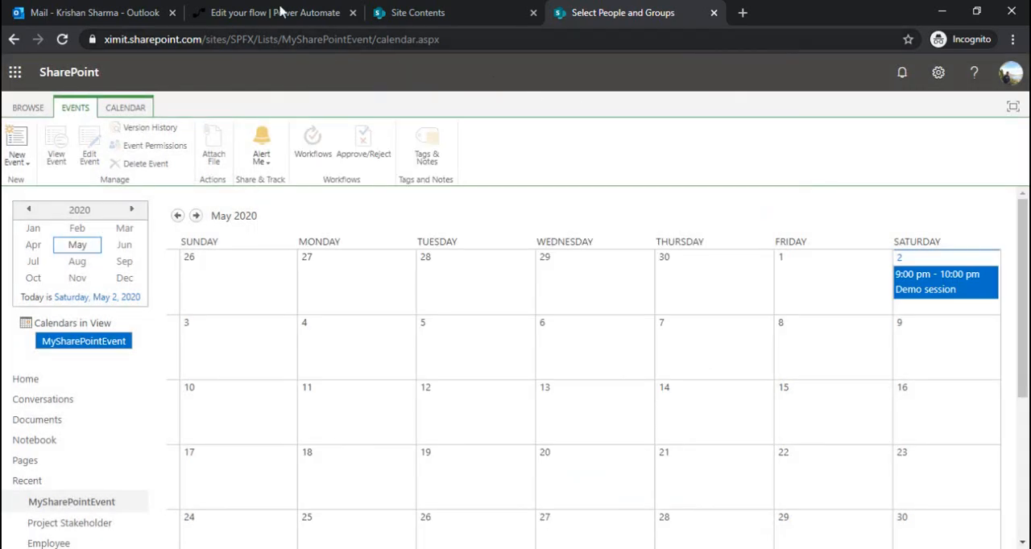
Step: Switch to Power Automate and check the run history on the flow's details page
left_click(280, 10)
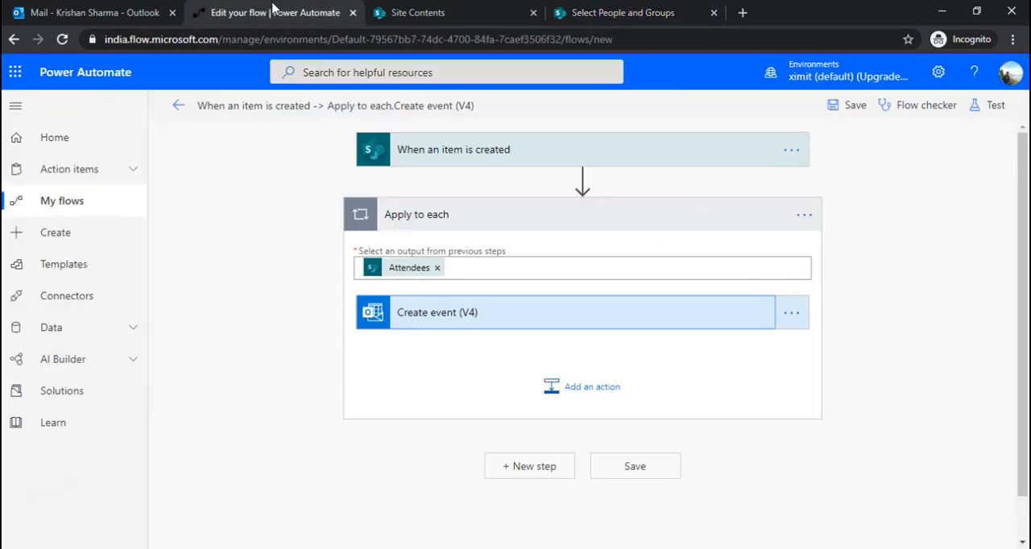
left_click(176, 113)
left_click(596, 167)
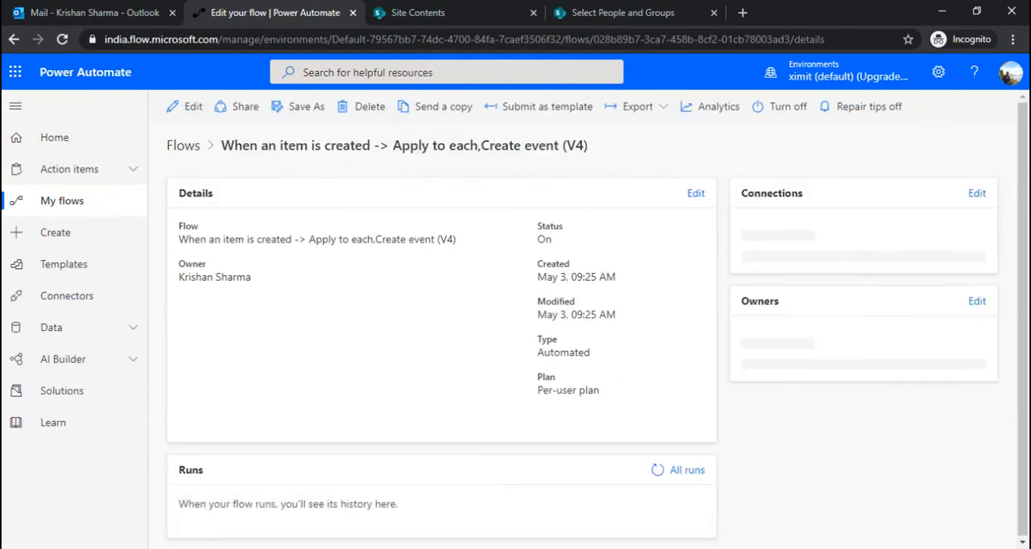
scroll(290, 523, "down", 1)
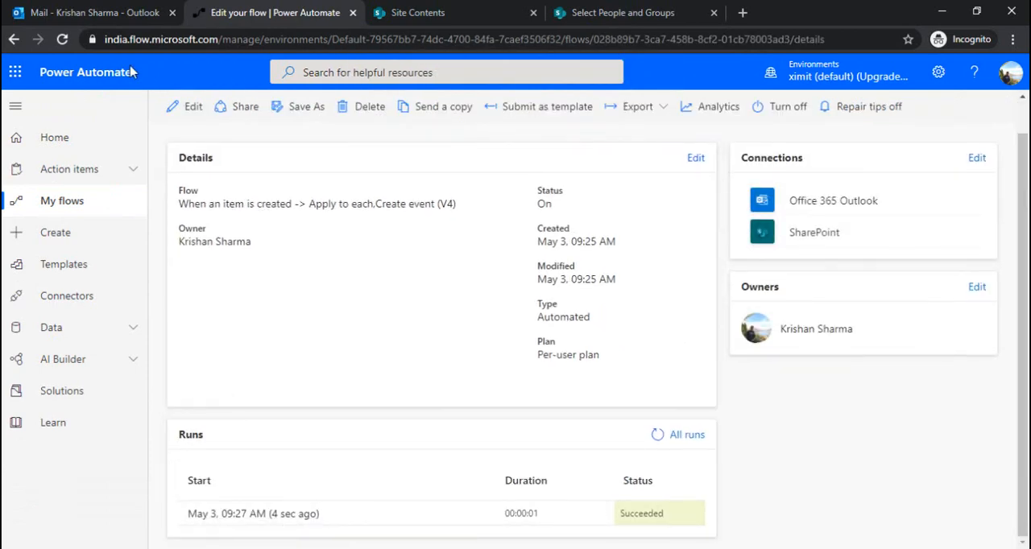
Step: Inspect the Demo session event on May 3 in the Outlook calendar, close the reminders and return to the flow details in Power Automate
left_click(109, 14)
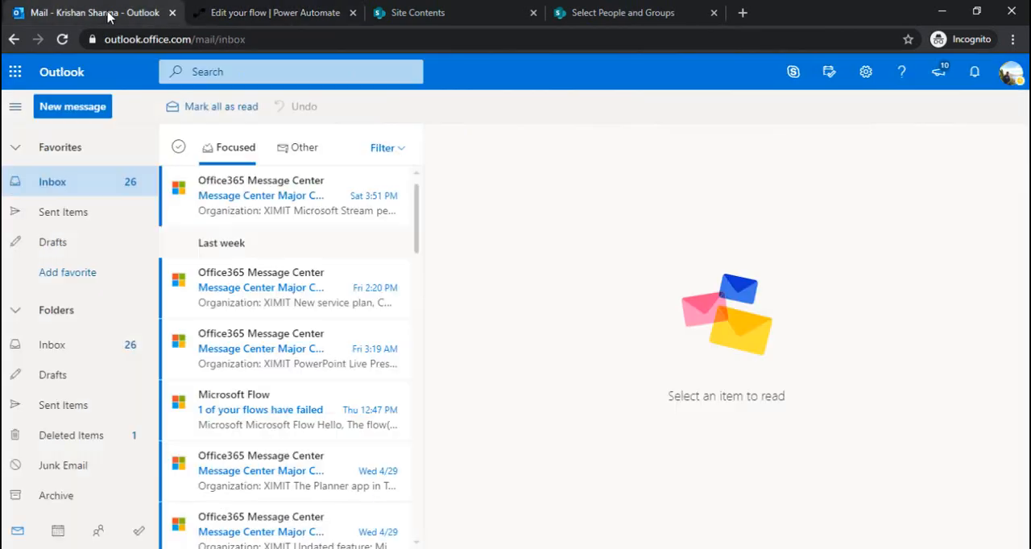
left_click(59, 533)
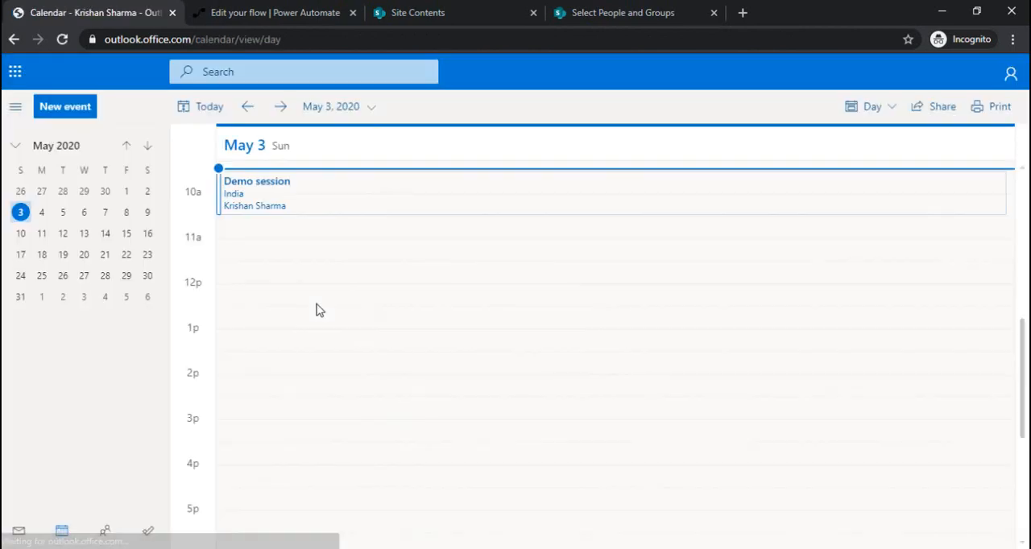
left_click(284, 187)
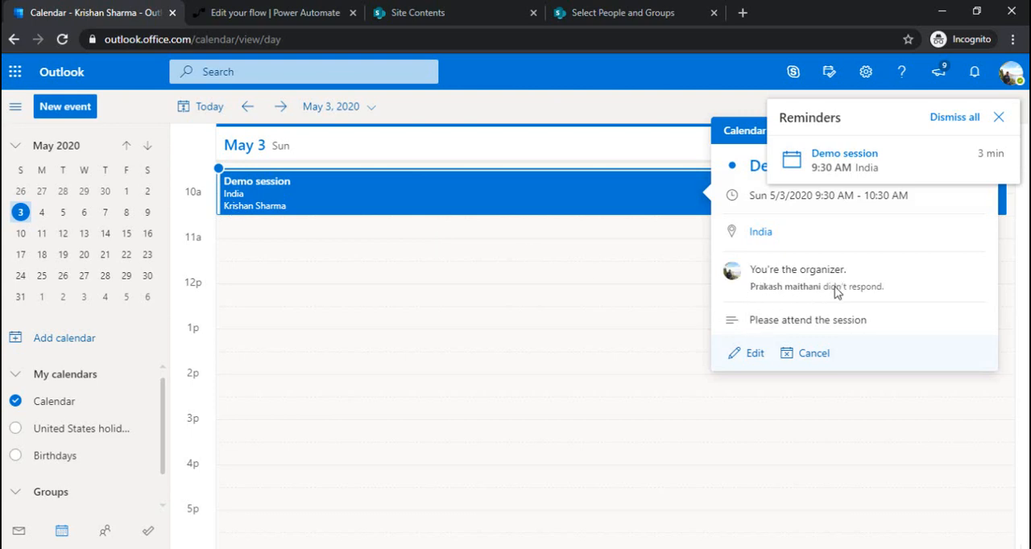
left_click(999, 118)
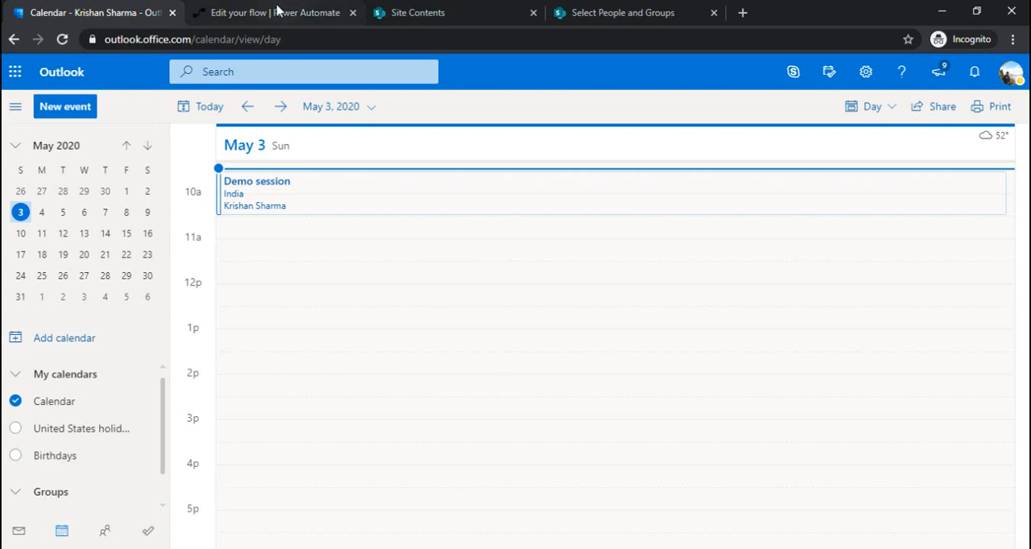
left_click(274, 12)
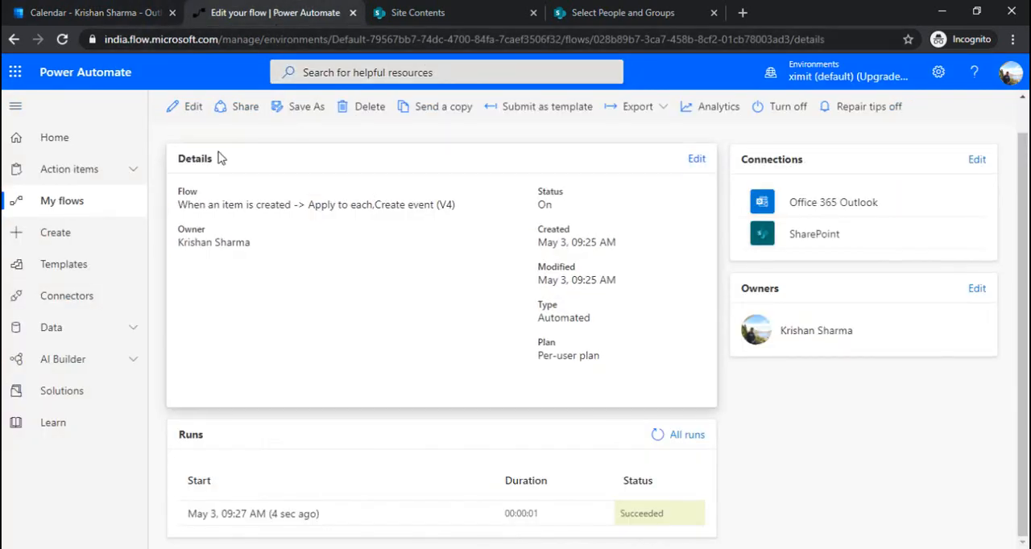